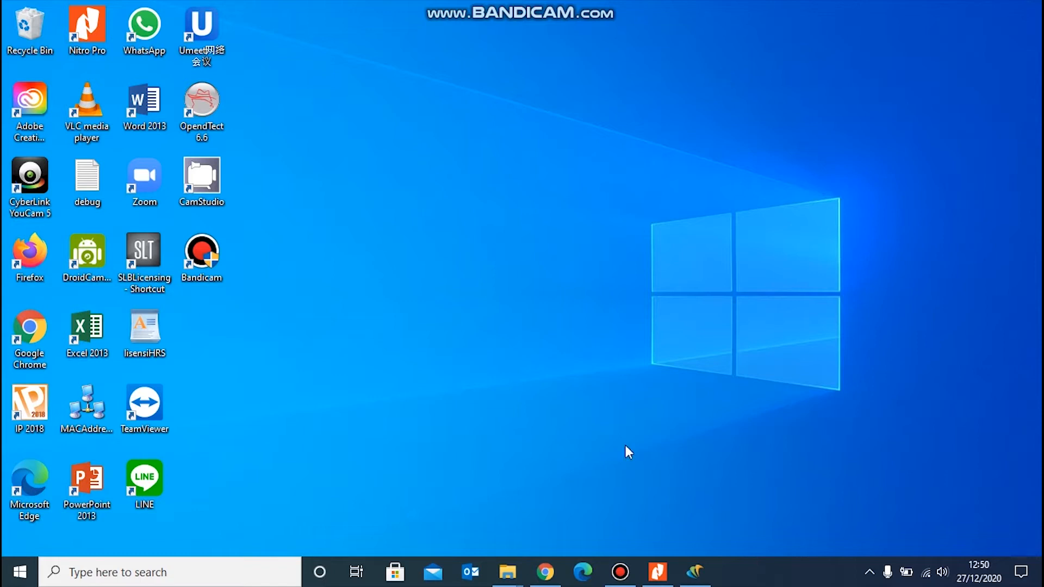
Switch to Google Chrome, search for "seg wiki" in a new tab and open the SEG Wiki Open data page.
left_click(546, 578)
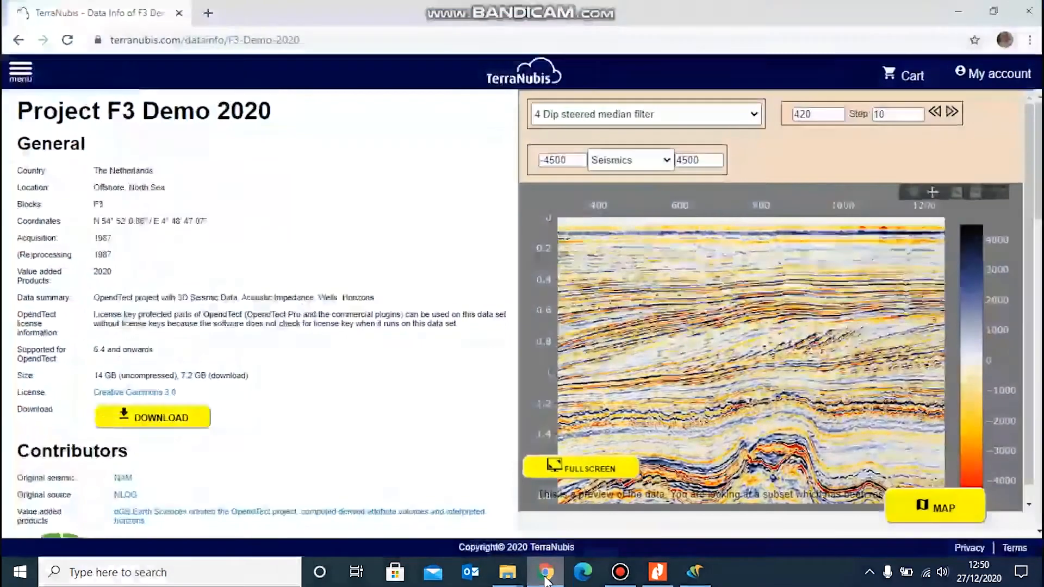
left_click(210, 15)
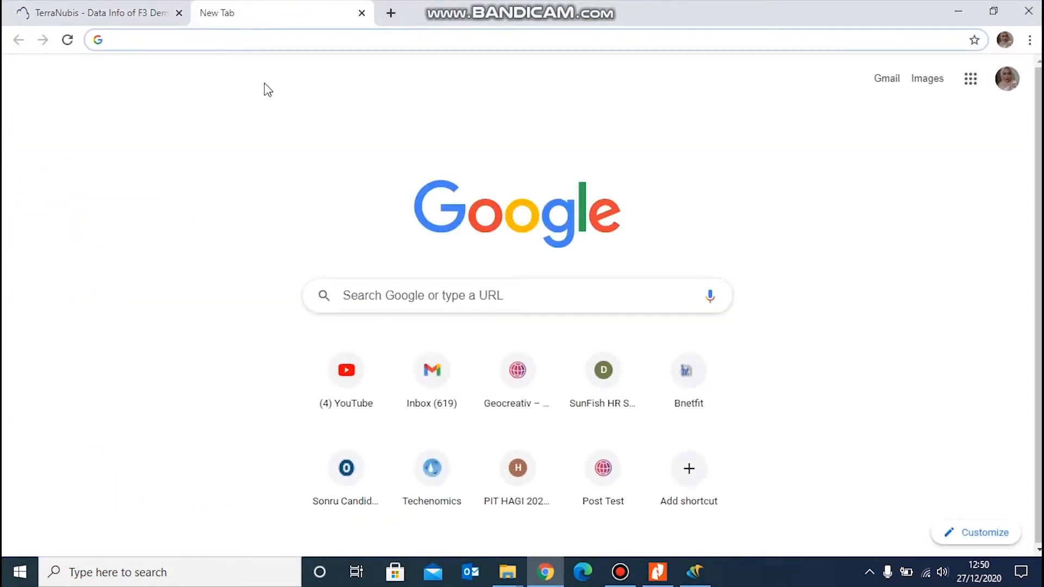
type("seg wiki")
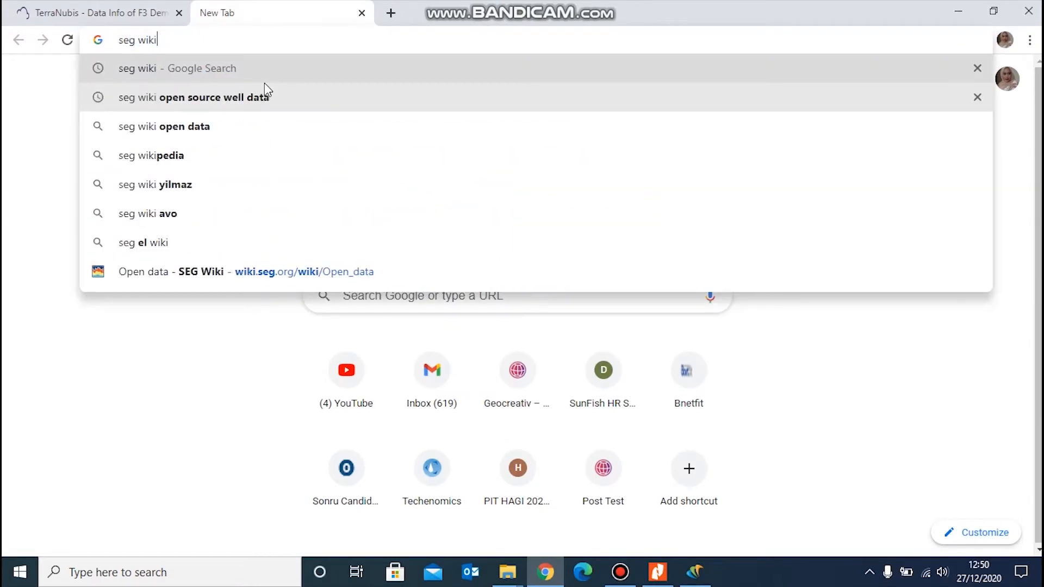
key("Return")
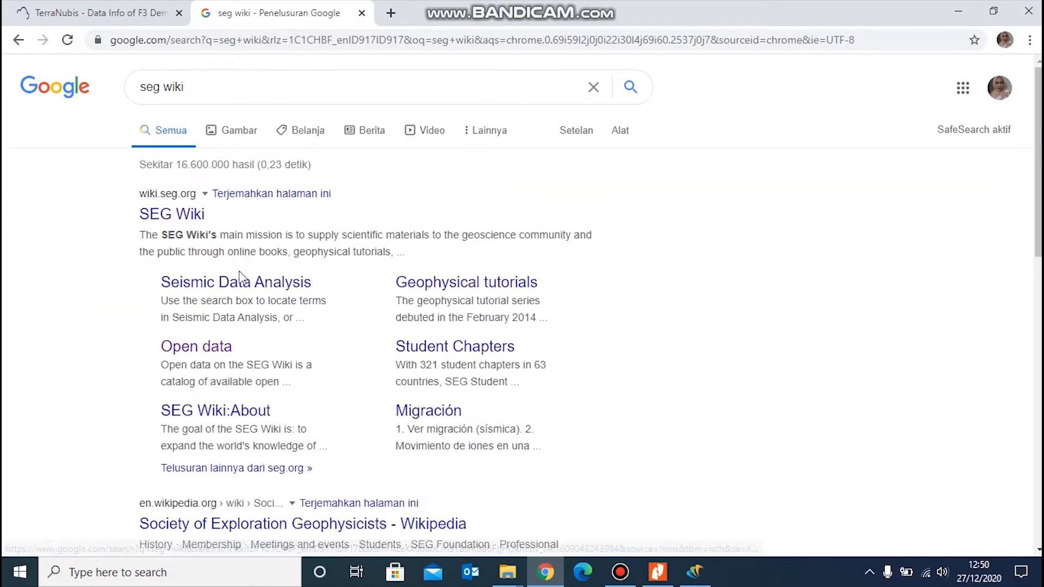
left_click(211, 352)
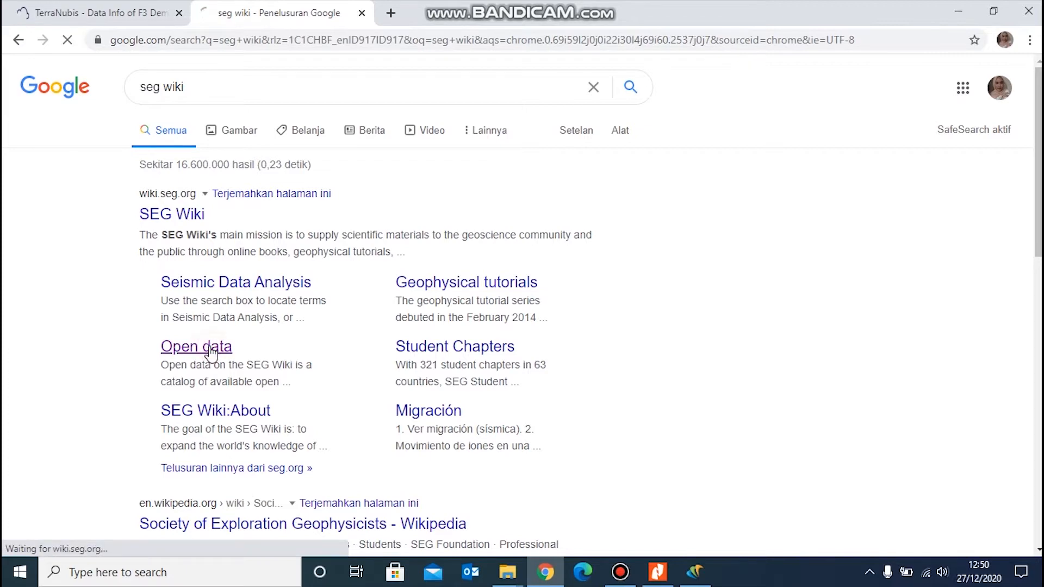
Find F3 Netherlands in the open data contents list, open its F3 Seismic Only dataset page and dismiss the news notice.
scroll(369, 293, "down", 3)
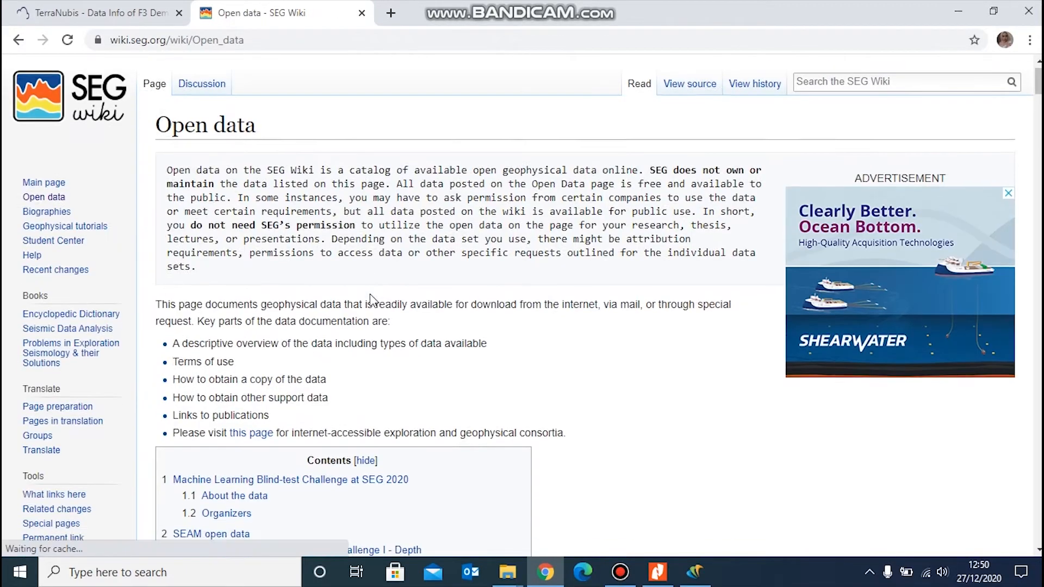
scroll(371, 294, "down", 2)
scroll(370, 295, "down", 3)
scroll(370, 299, "down", 8)
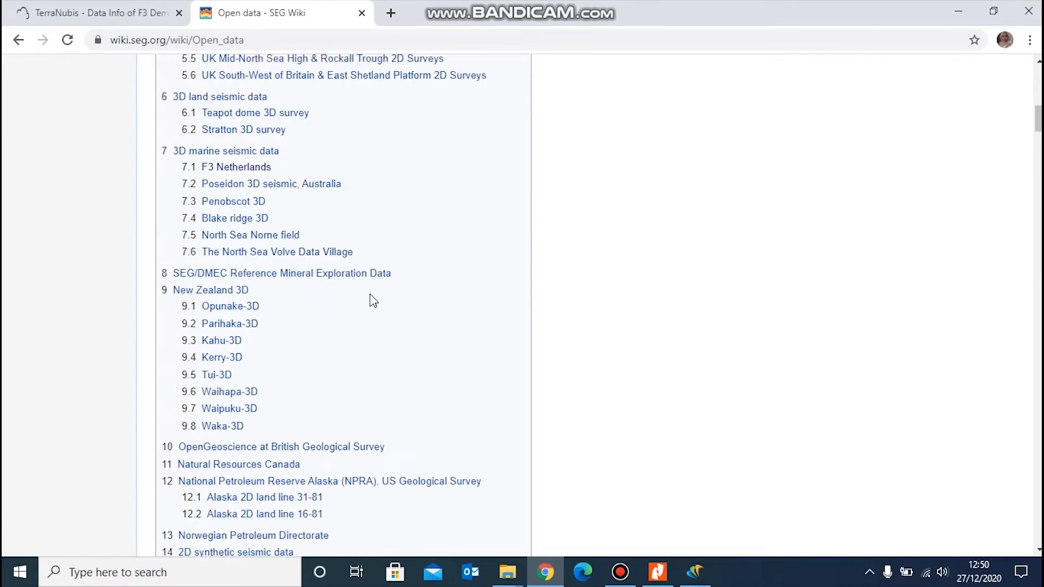
scroll(370, 294, "down", 4)
scroll(370, 294, "down", 6)
scroll(370, 294, "up", 8)
scroll(373, 300, "up", 4)
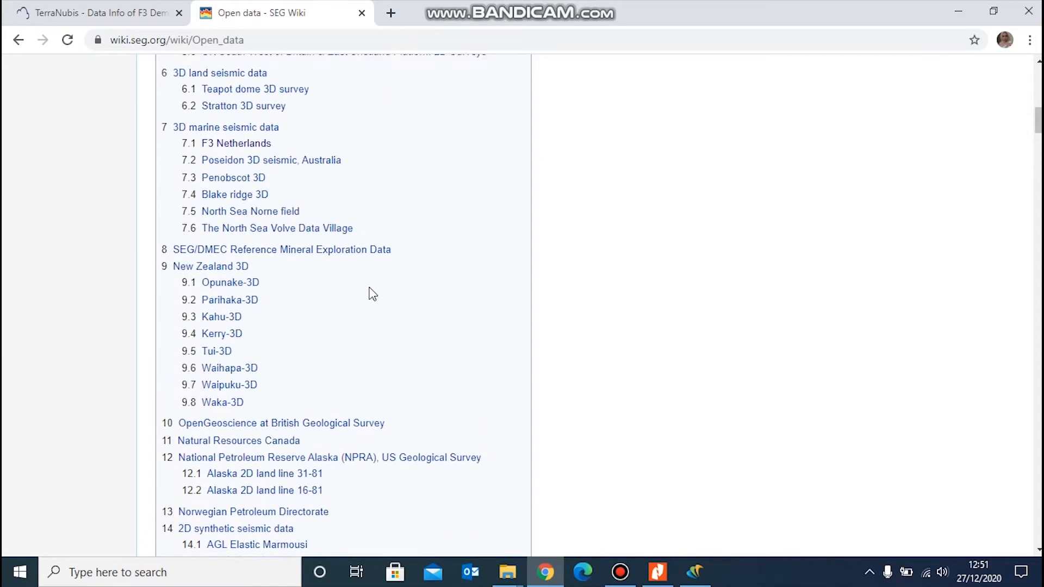
left_click(244, 144)
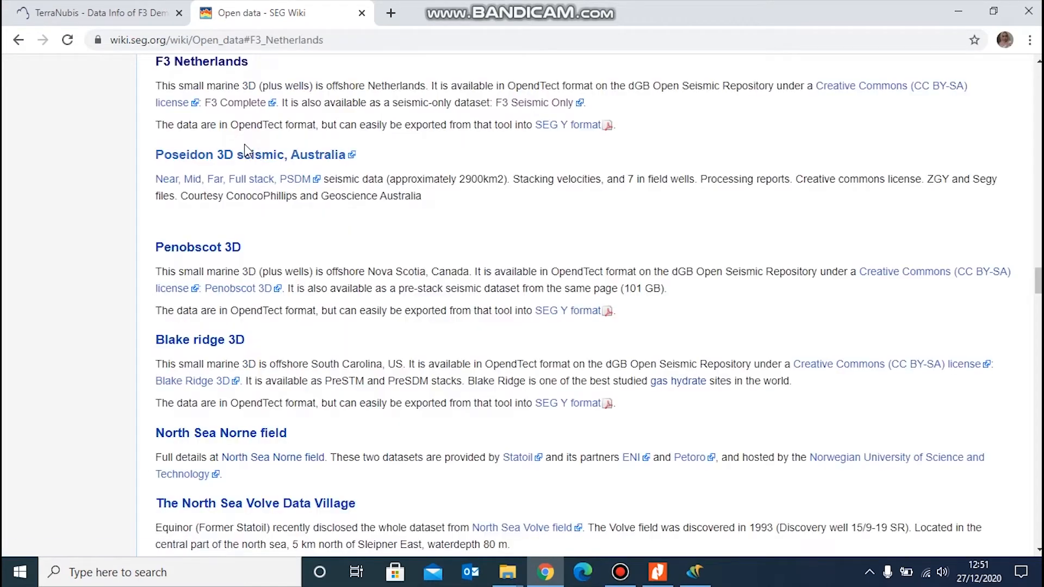
scroll(320, 191, "up", 2)
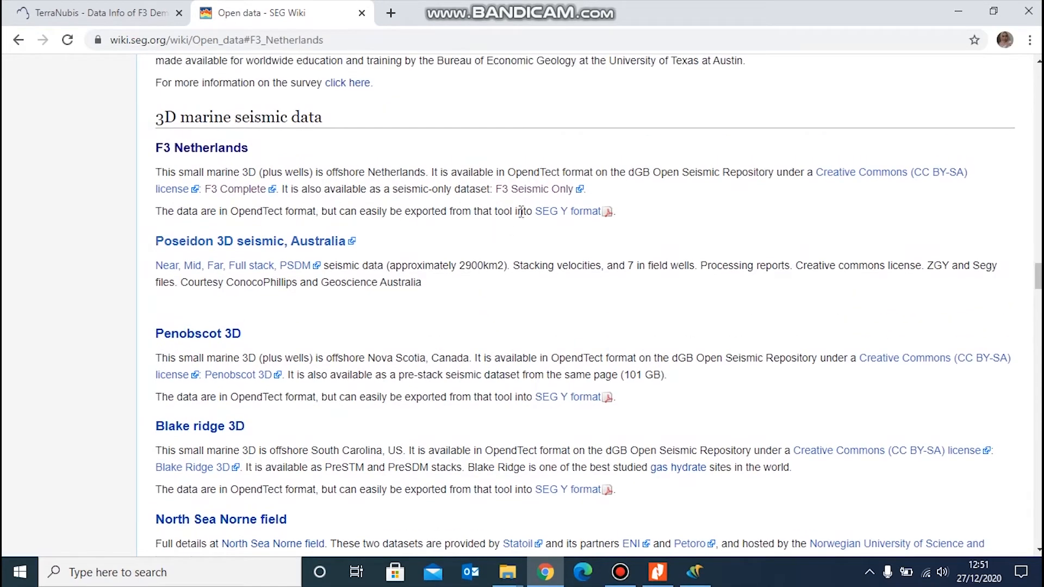
left_click(536, 191)
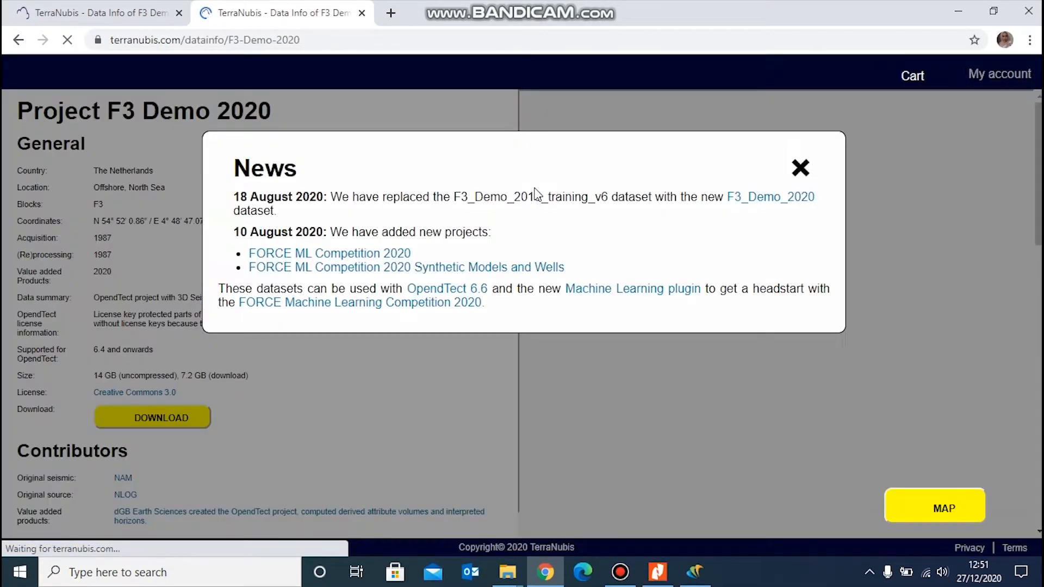
left_click(800, 169)
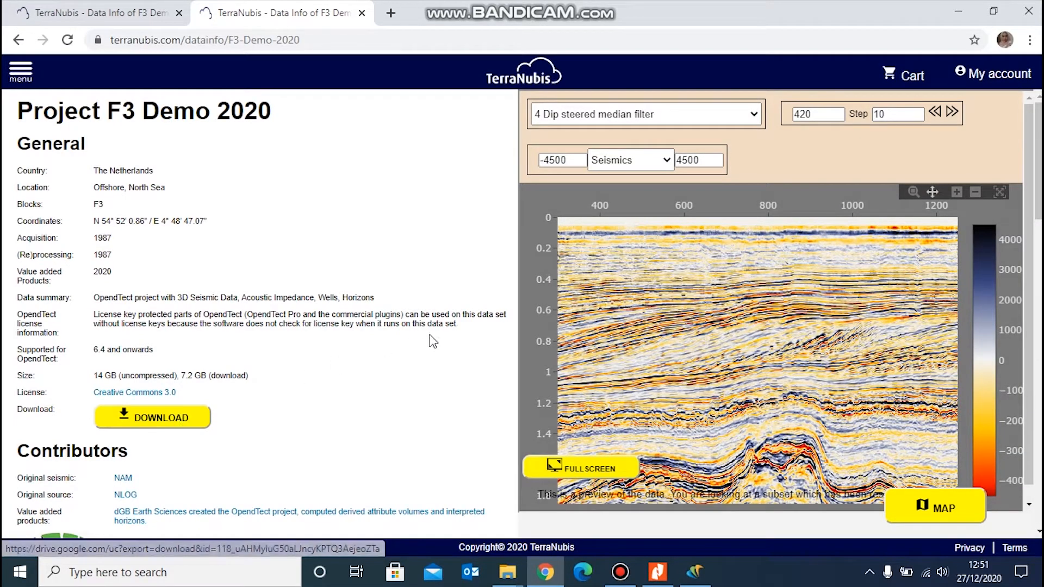
Switch to the SEGERA - SEG folder in File Explorer and open the inner All_wells_RawData folder inside Well_data.
left_click(957, 11)
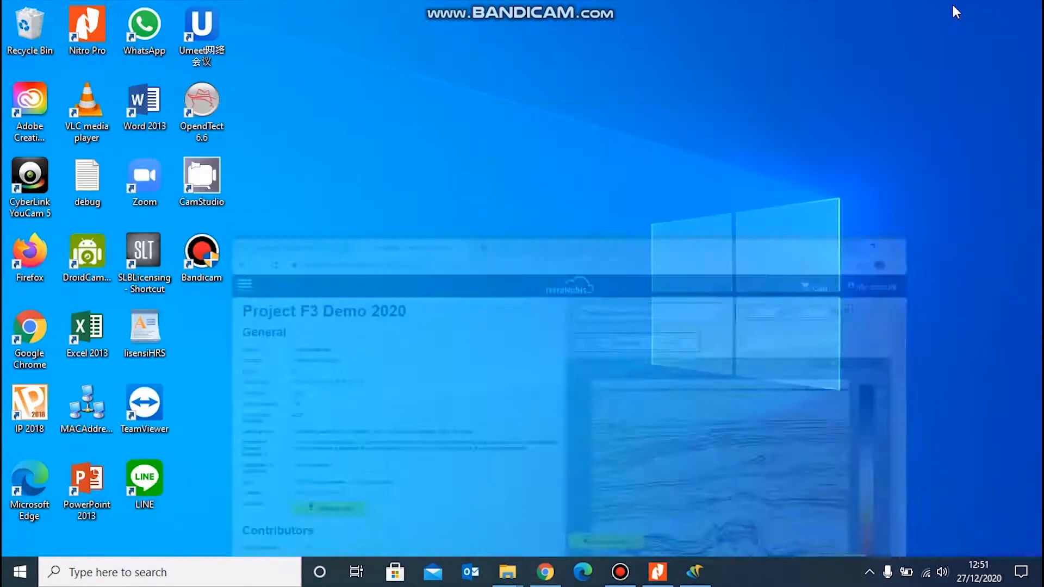
mouse_move(506, 581)
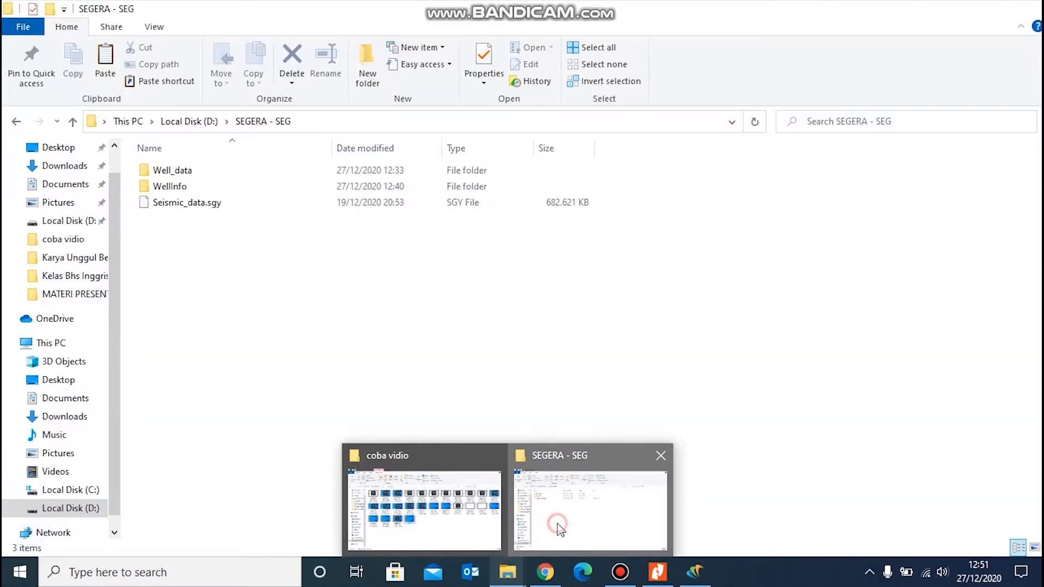
left_click(560, 529)
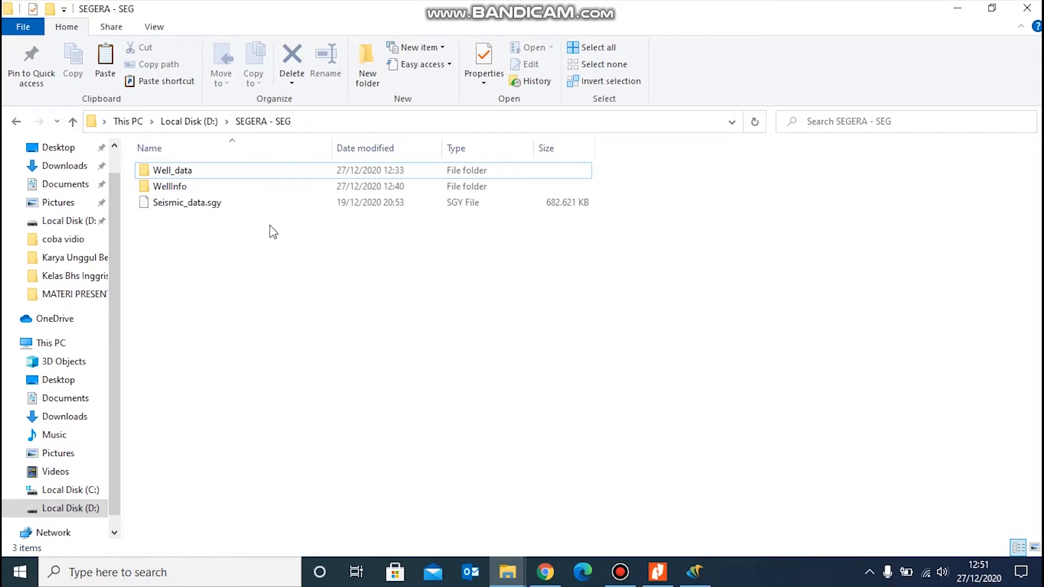
double_click(250, 173)
double_click(249, 174)
left_click(242, 172)
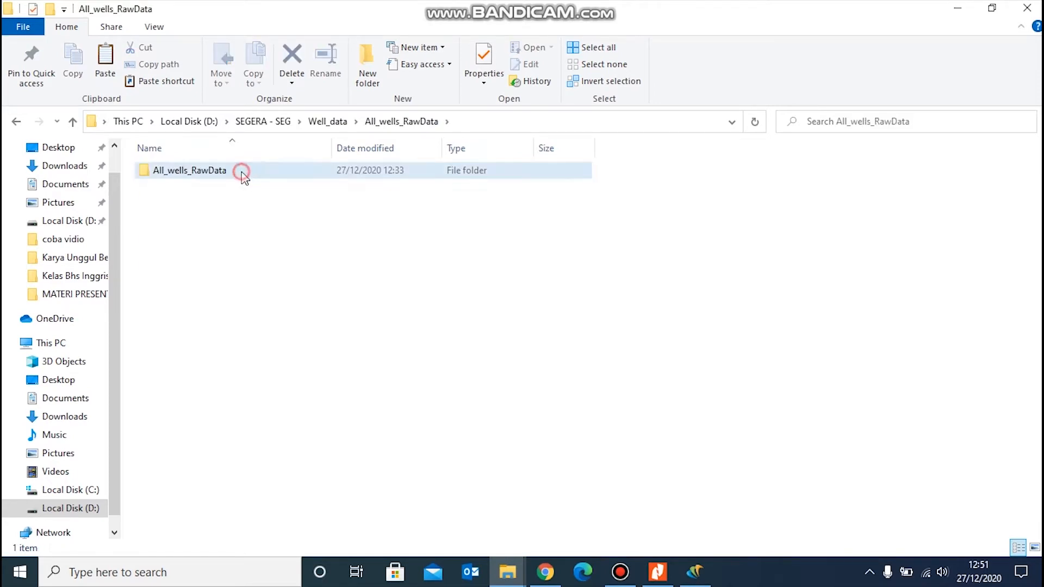
double_click(241, 172)
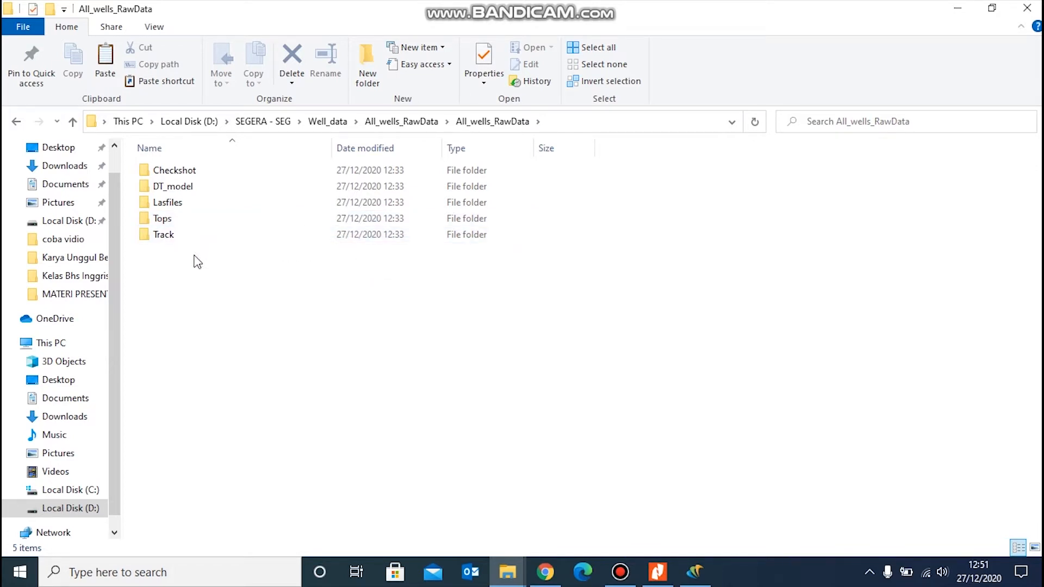
Open the F02-1_logs file from the Lasfiles folder.
left_click_drag(129, 196, 192, 228)
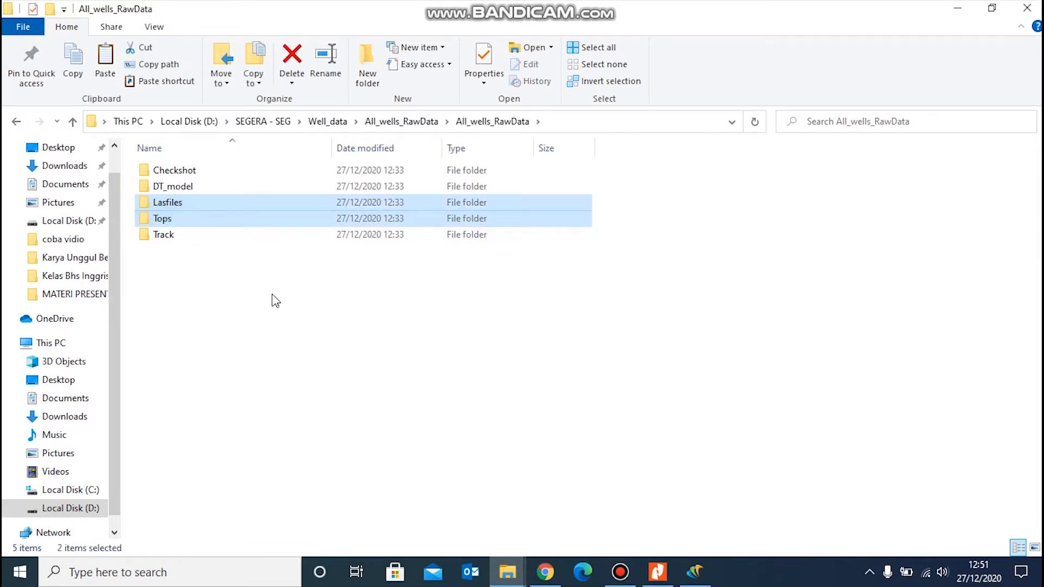
double_click(225, 206)
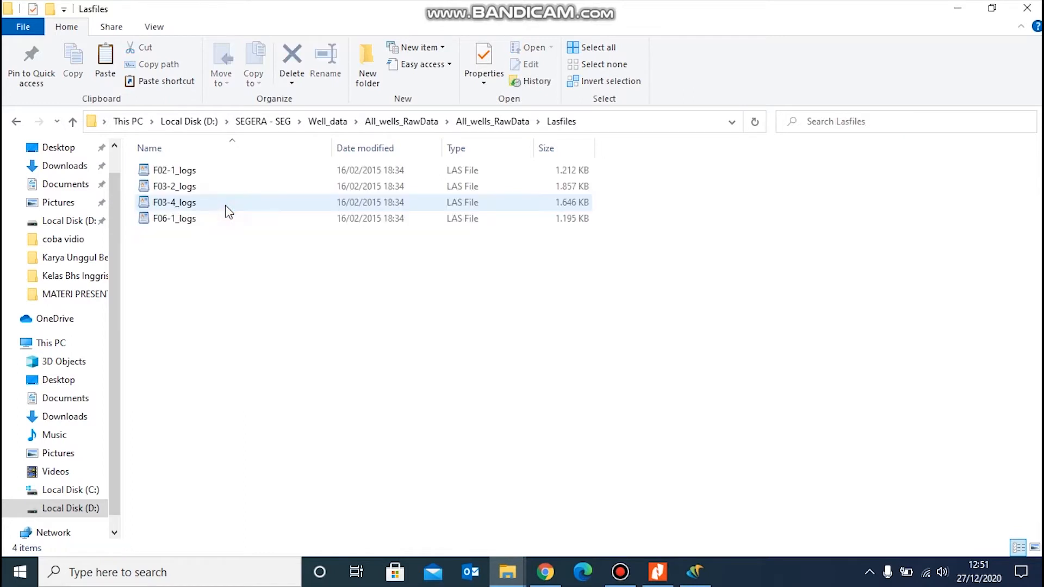
left_click(211, 173)
right_click(212, 174)
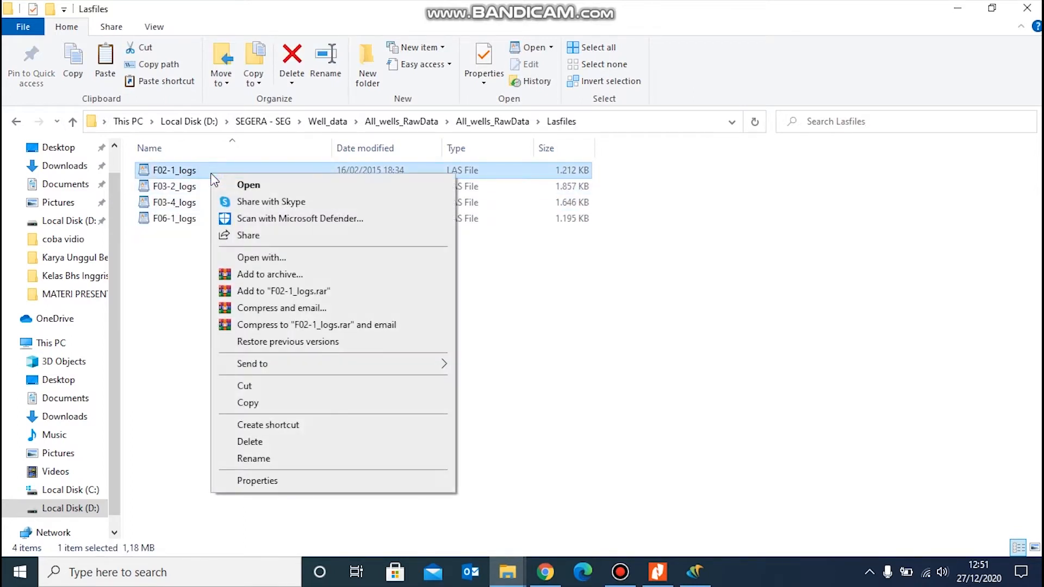
left_click(270, 189)
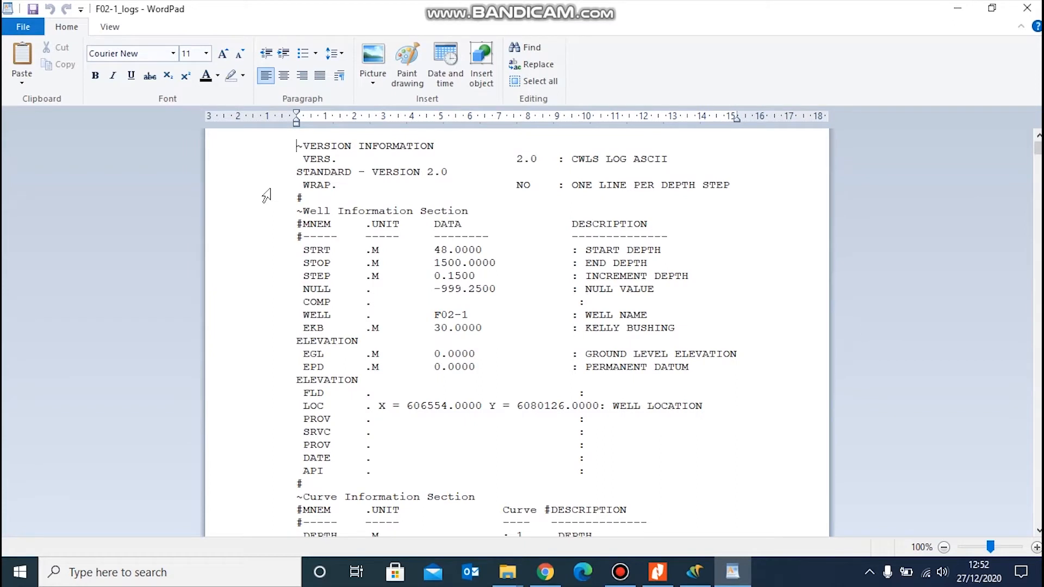
Examine the well information and curve information sections in the header of the F02-1 log file.
key("Down")
key("Down")
key("Down")
key("Down")
key("Down")
key("Down")
key("Down")
key("Down")
scroll(453, 347, "down", 1)
scroll(453, 347, "down", 3)
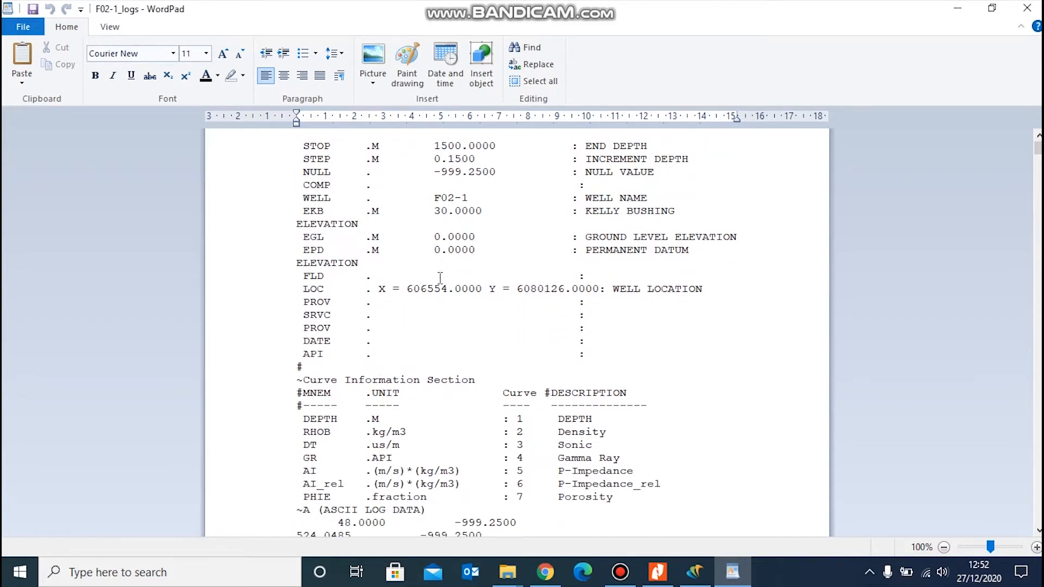
scroll(450, 349, "down", 2)
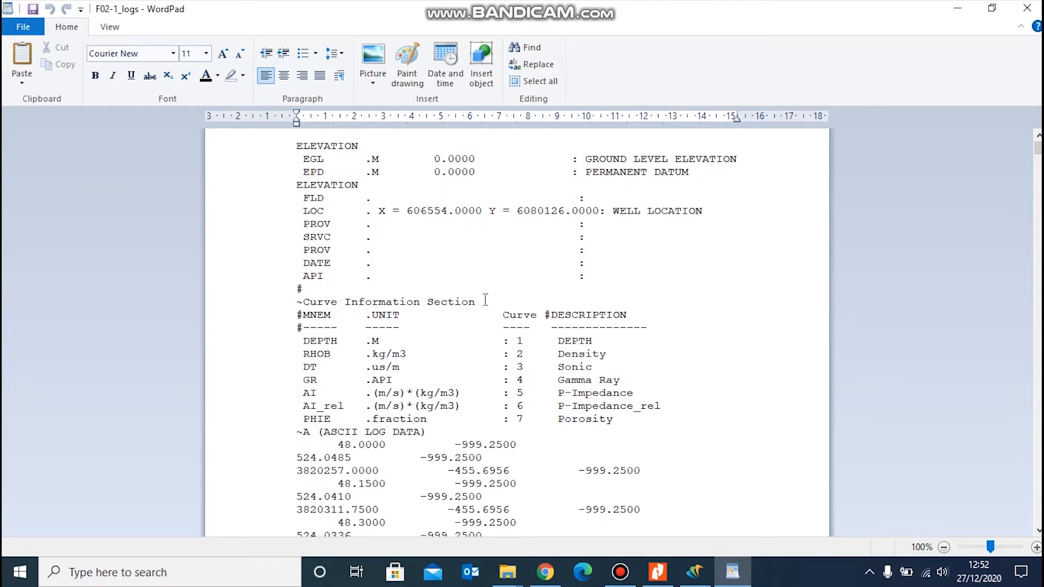
scroll(485, 299, "down", 3)
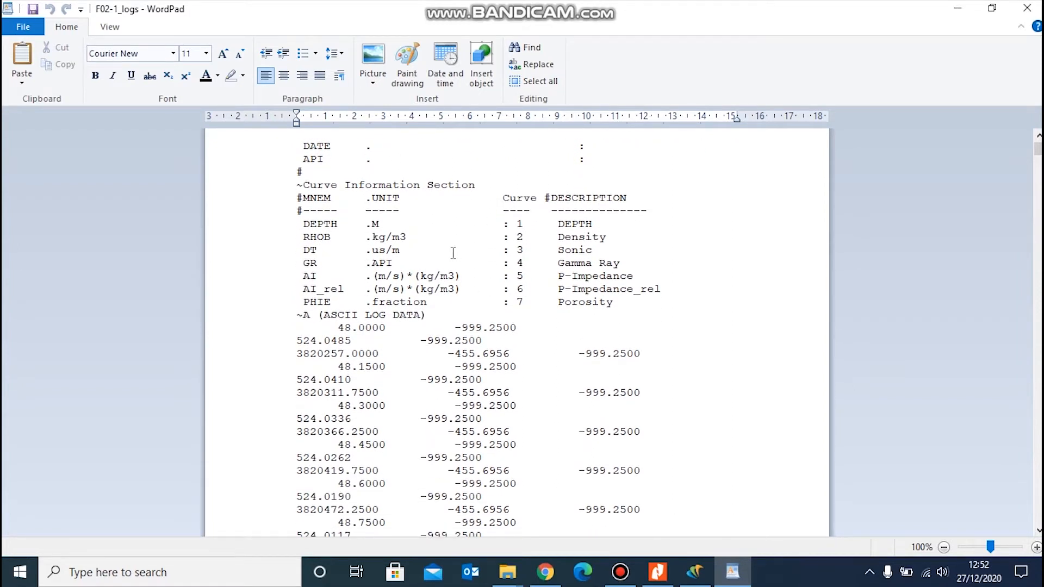
Review the curve entries and units in the Curve Information Section, highlighting the RHOB and PHIE mnemonics.
left_click(379, 227)
left_click(388, 235)
left_click_drag(324, 239, 303, 238)
left_click(402, 239)
left_click(572, 254)
left_click(332, 302)
left_click_drag(333, 303, 303, 306)
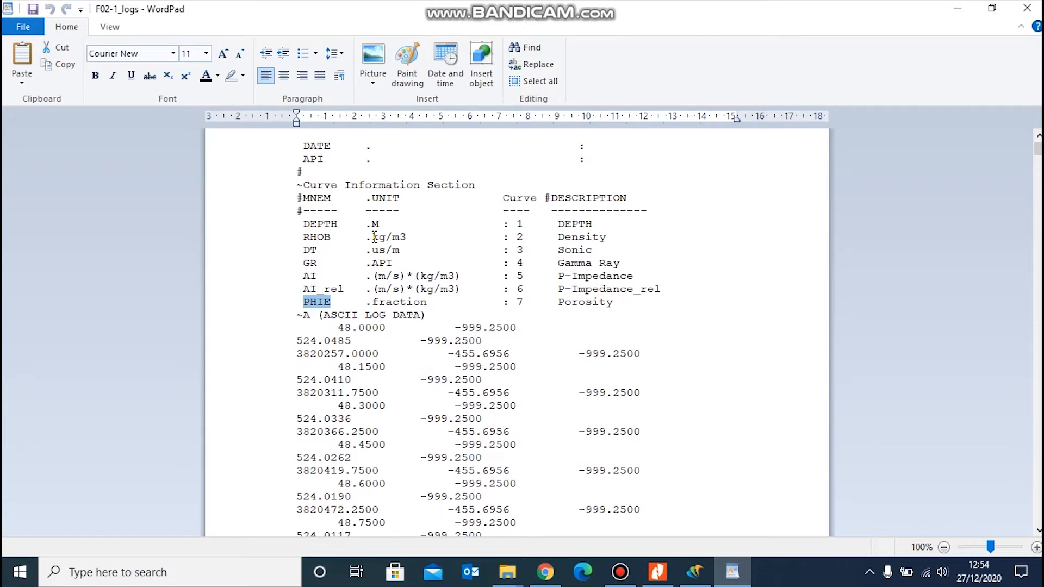
Close the F02-1 log file, check the header and curve list of F03-2_logs, and close that file too.
left_click(1027, 12)
left_click(205, 188)
double_click(204, 187)
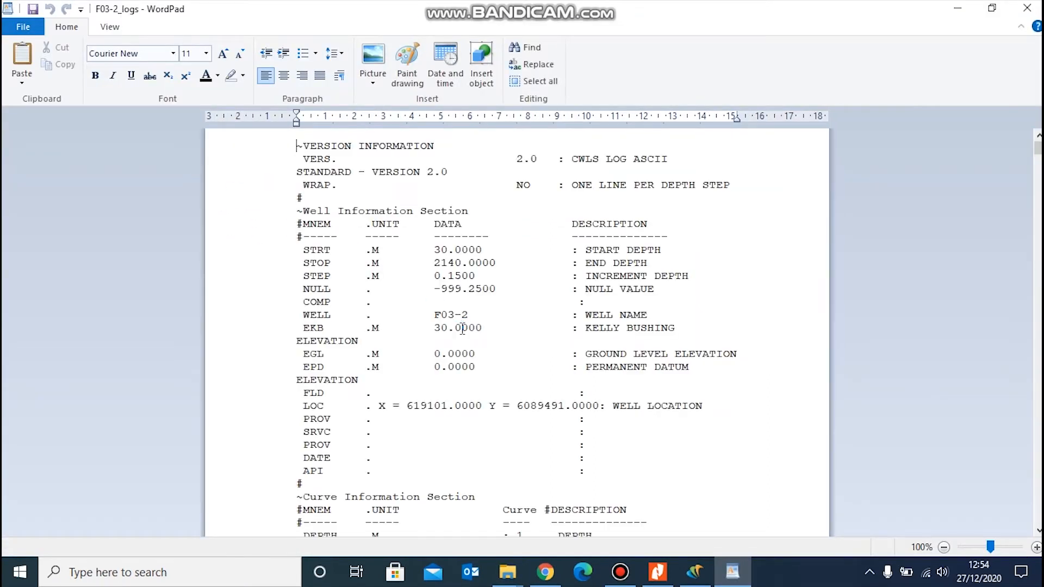
scroll(462, 329, "down", 7)
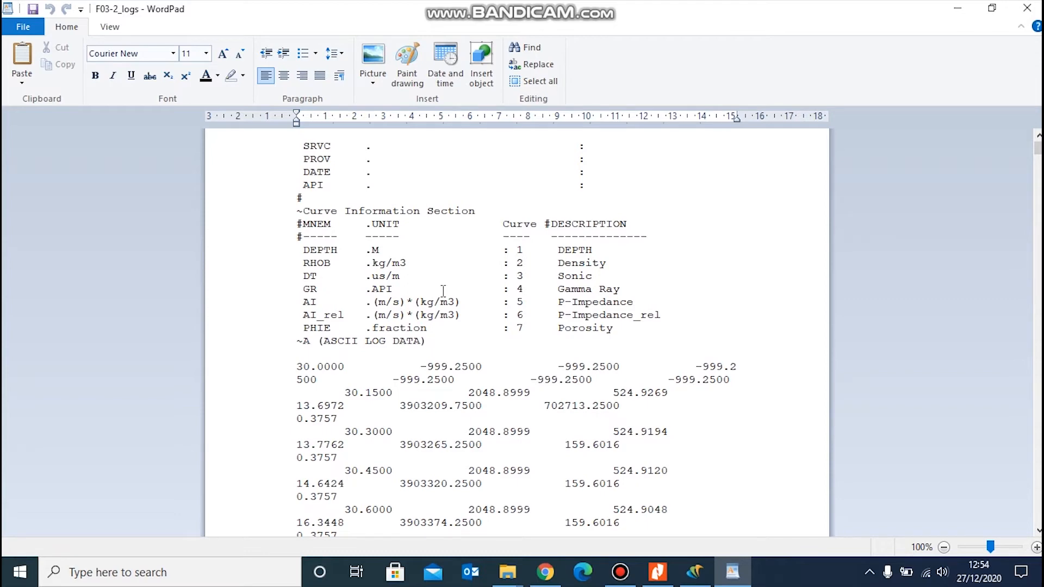
left_click(1027, 9)
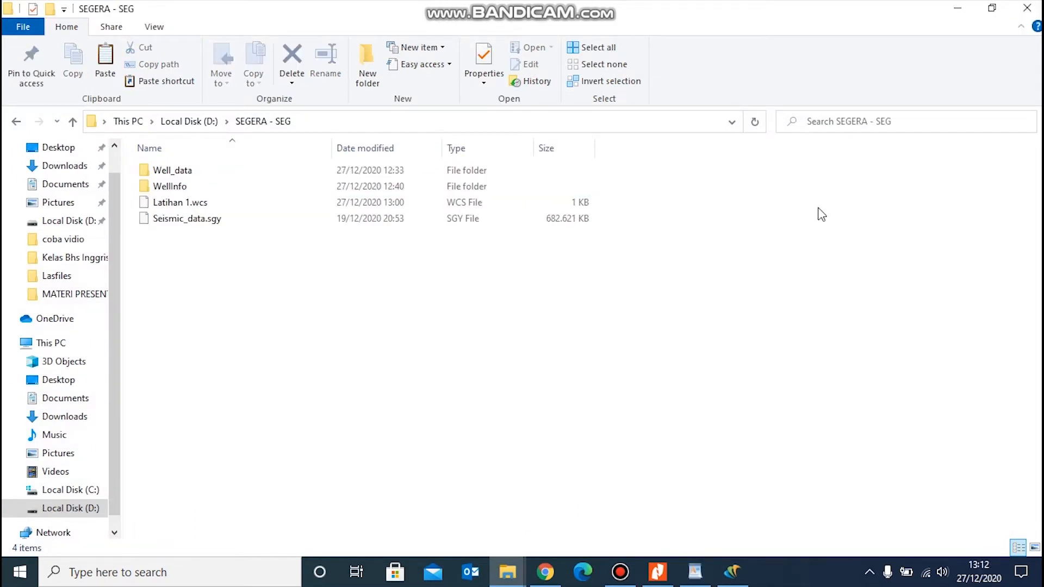
Switch to Hampson-Russell Suite and start a new project located in the D:\SEGERA - SEG folder.
left_click(730, 577)
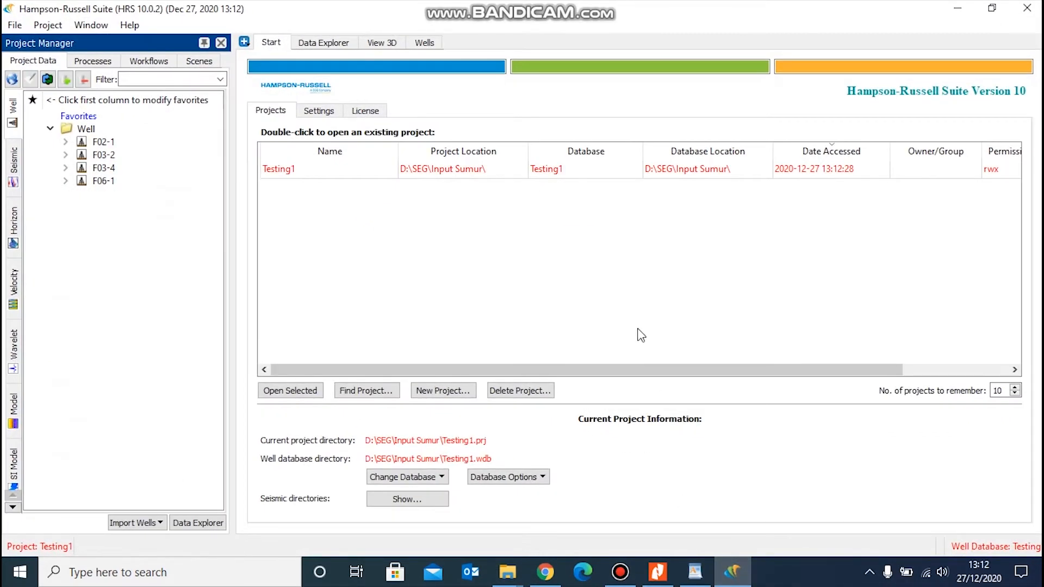
left_click(449, 390)
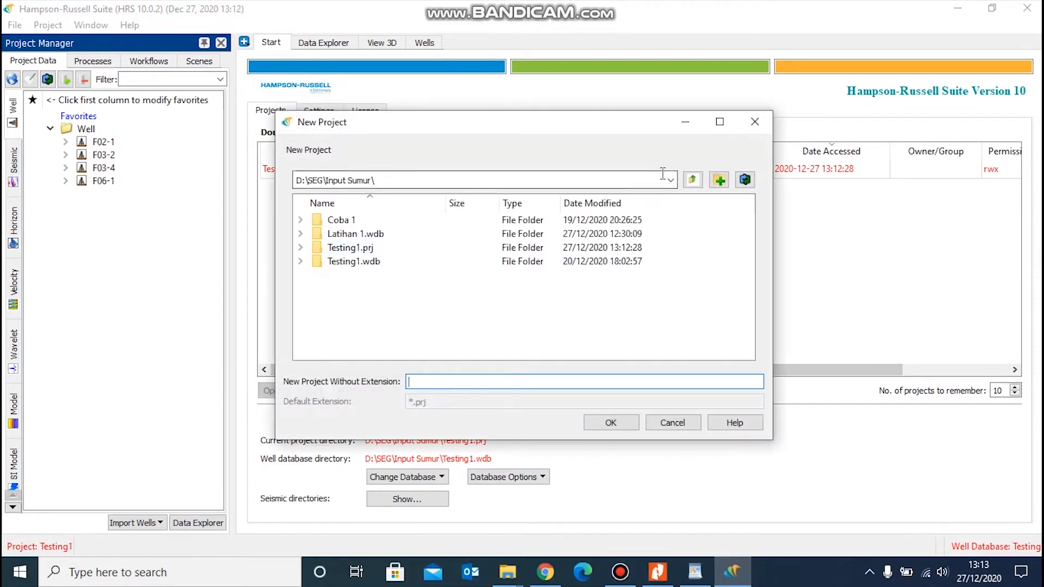
left_click(688, 180)
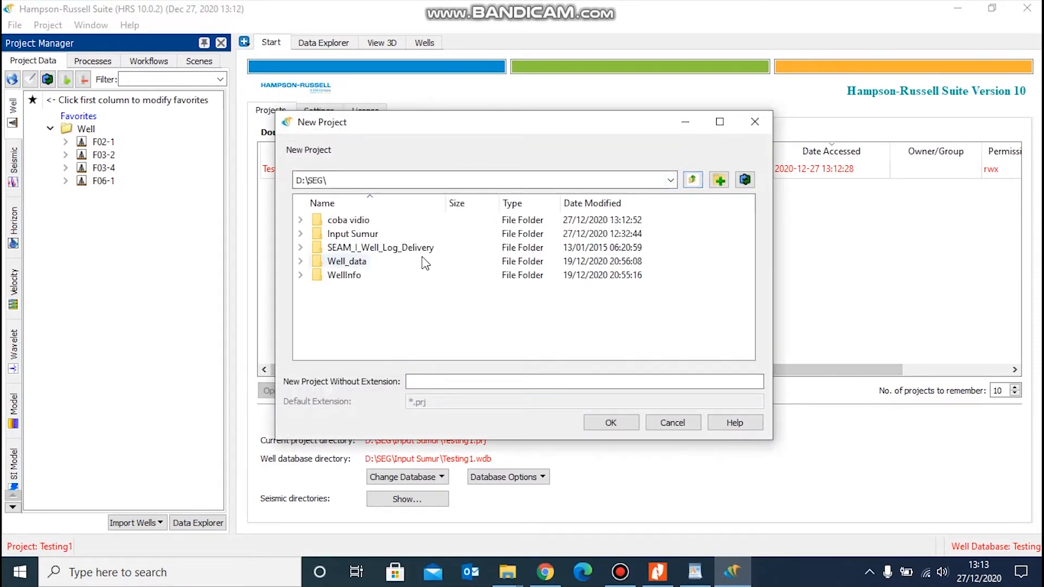
left_click(689, 180)
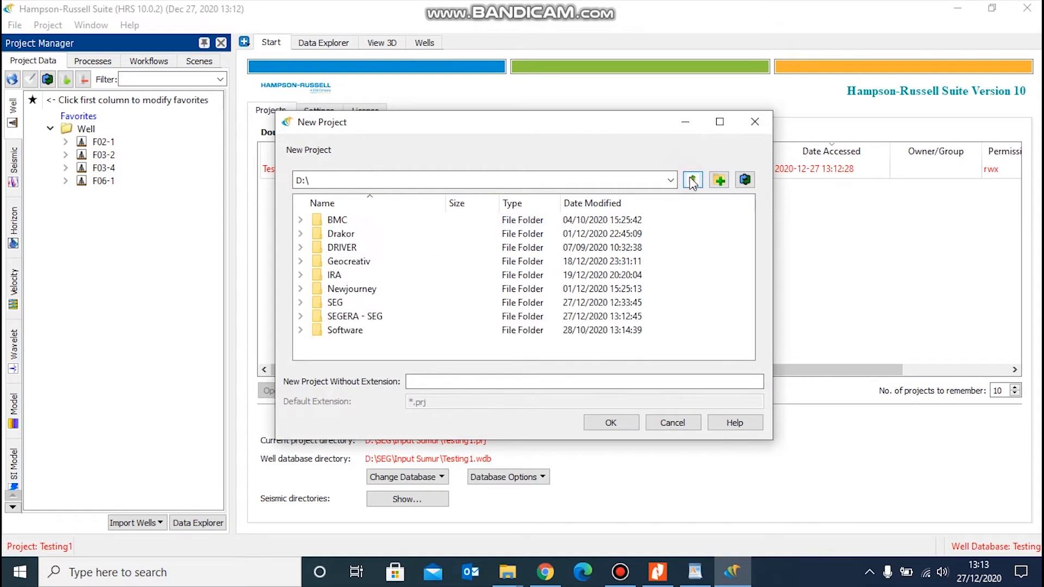
double_click(378, 317)
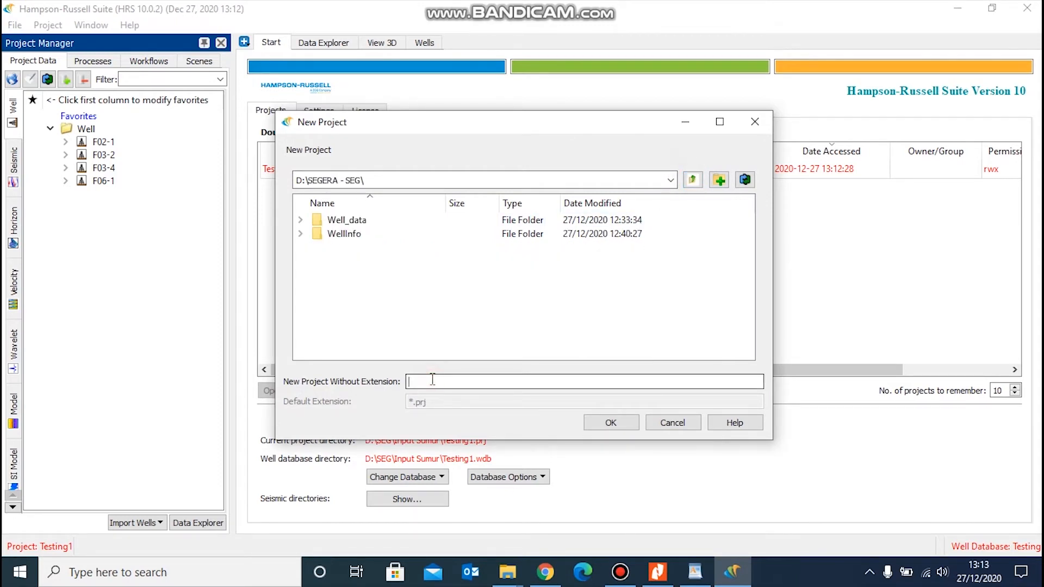
Name the new project Latihan 1 and create it with the suggested database Latihan 1.wdb.
type("Latiham 1")
left_click(594, 422)
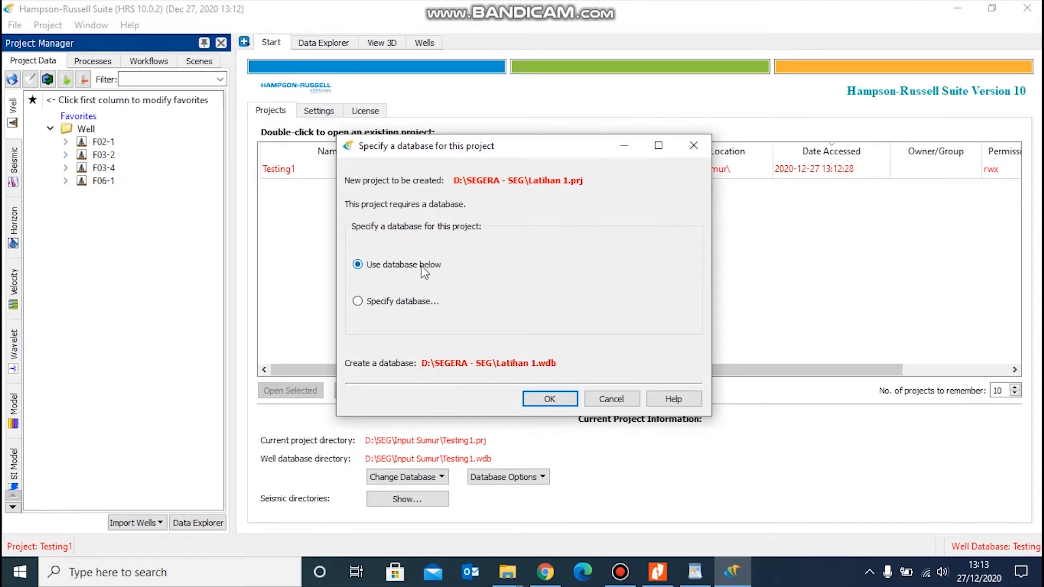
left_click(566, 399)
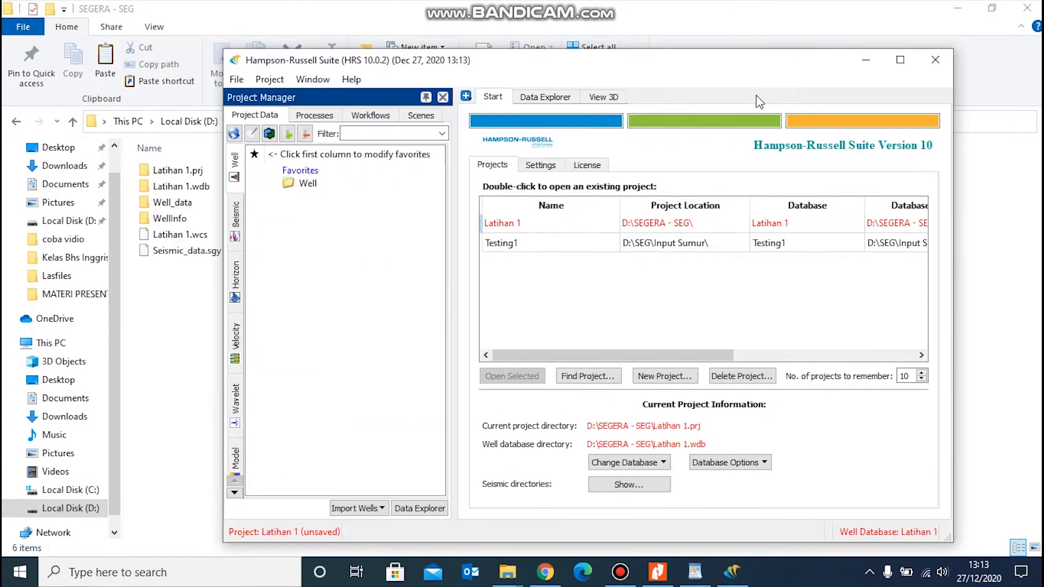
Start importing well logs from files and browse to the Lasfiles folder inside Well_data\All_wells_RawData\All_wells_RawData.
left_click(901, 60)
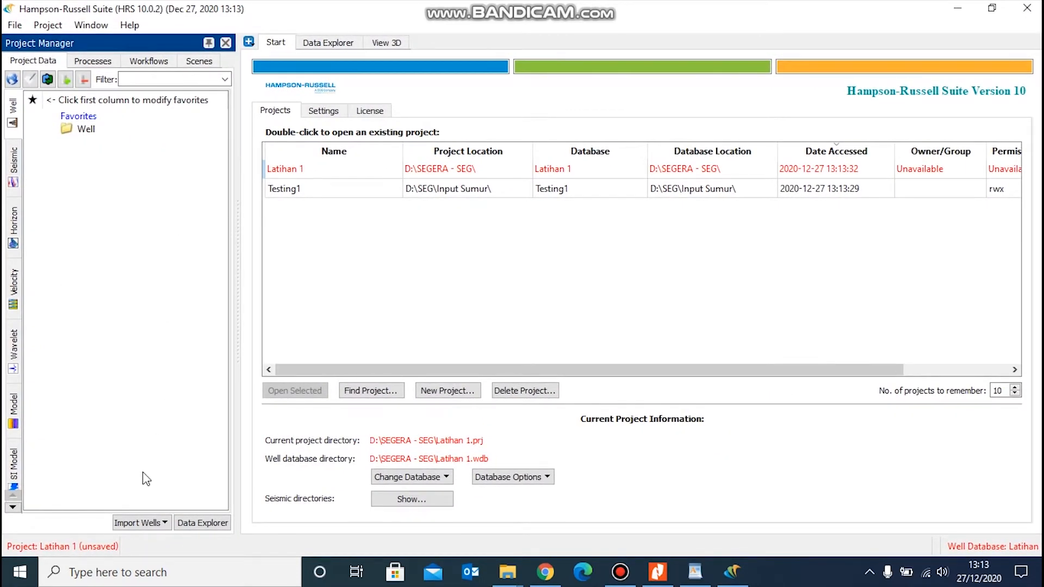
left_click(153, 525)
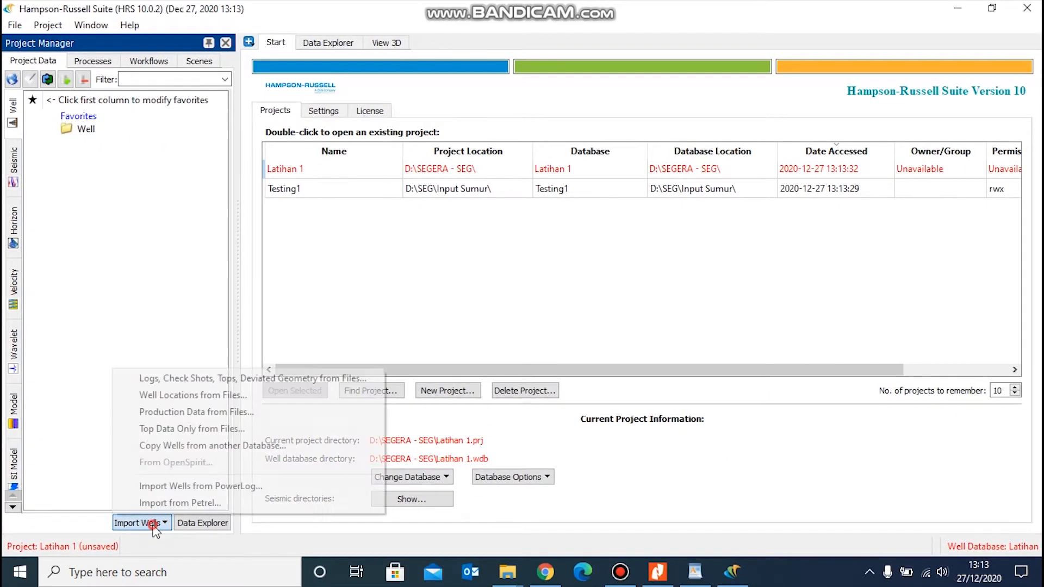
left_click(221, 384)
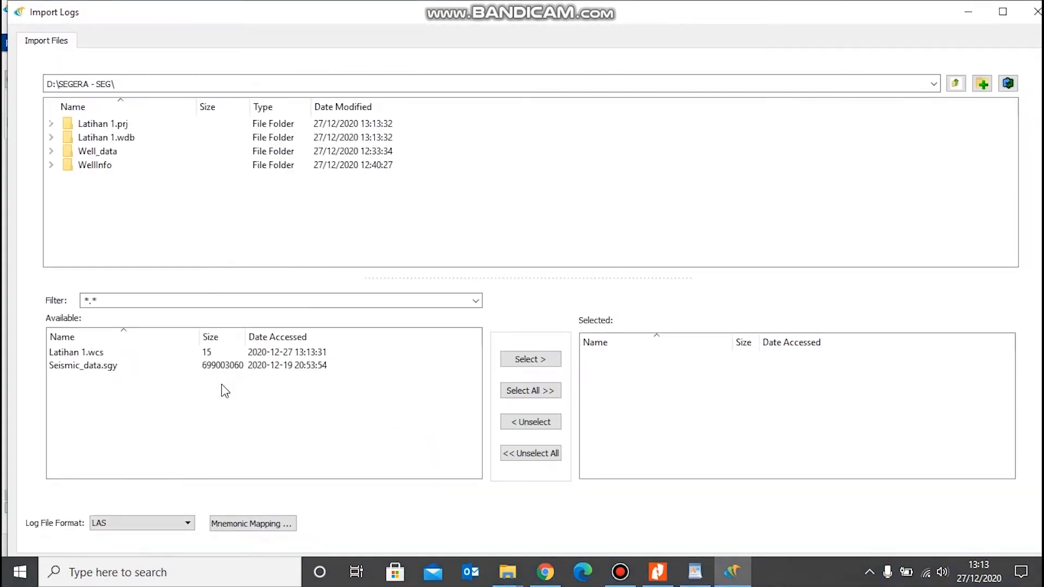
double_click(110, 152)
double_click(128, 125)
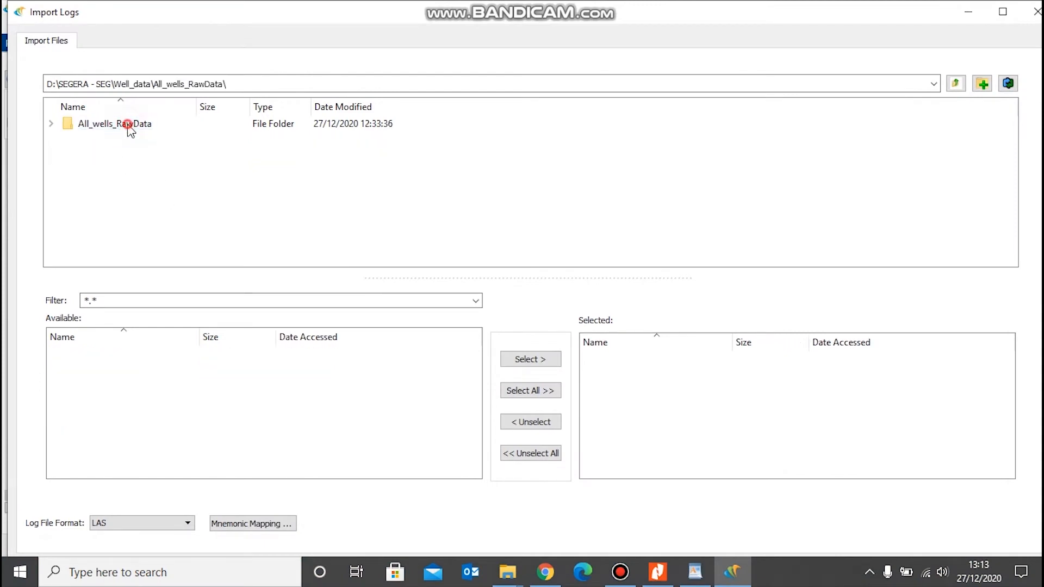
double_click(129, 126)
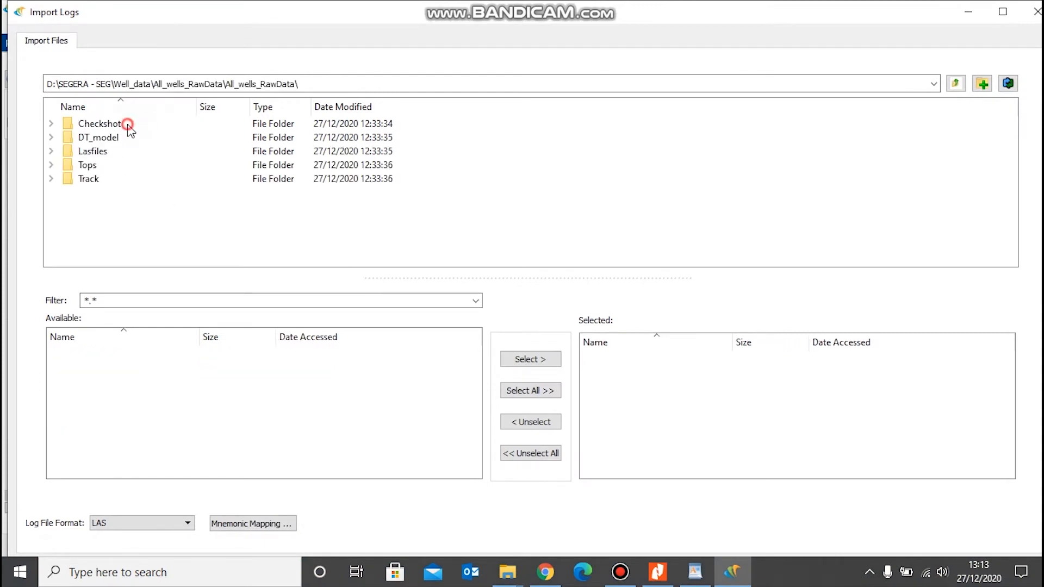
double_click(93, 151)
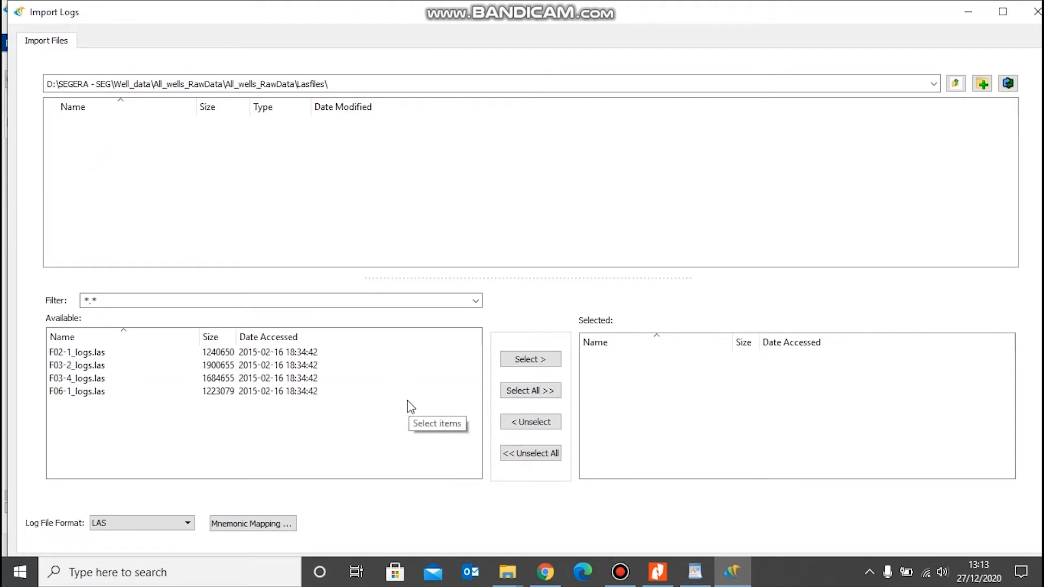
left_click(170, 354)
left_click(511, 360)
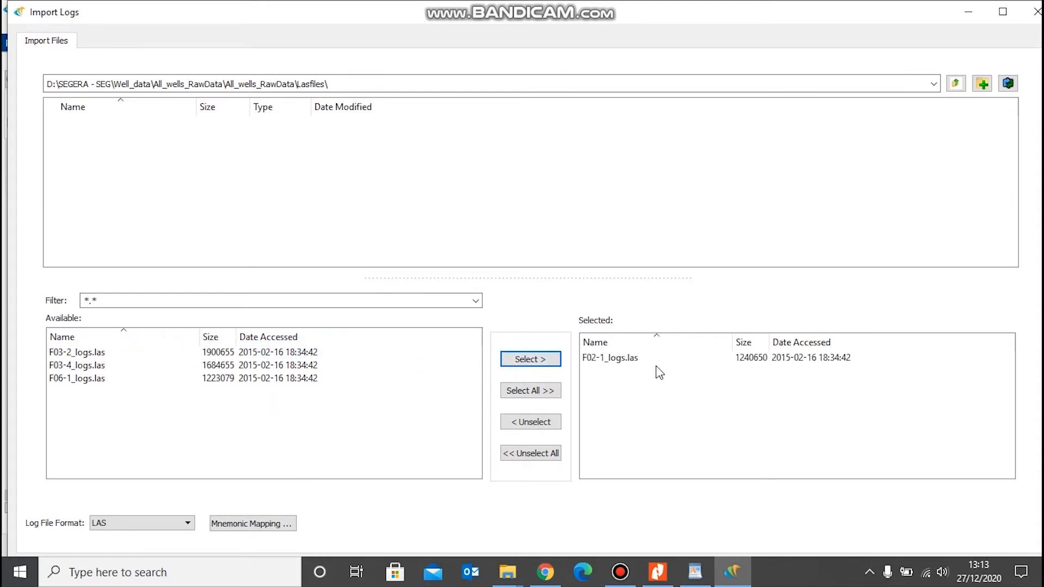
left_click(628, 363)
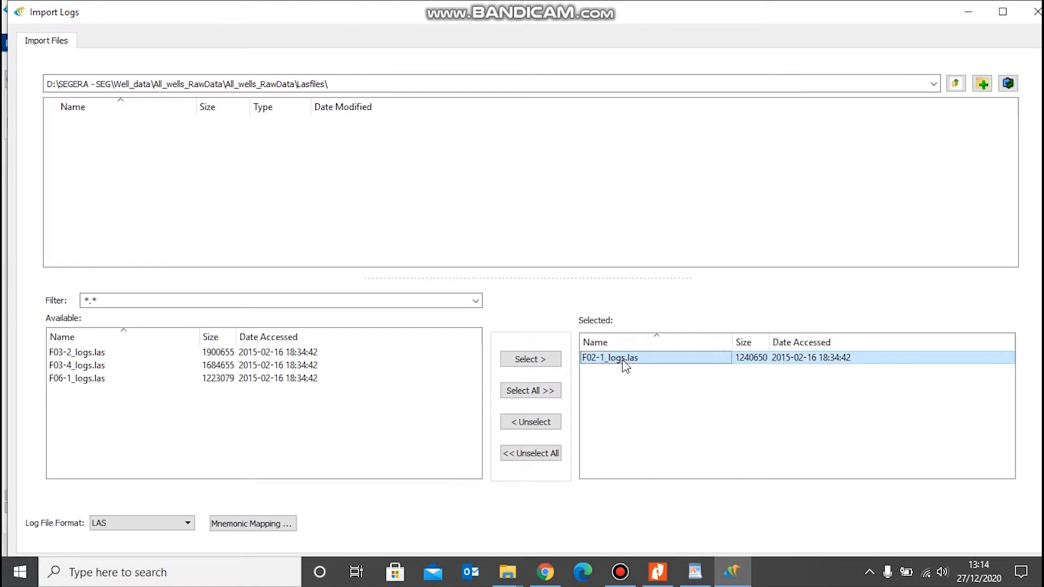
left_click(531, 422)
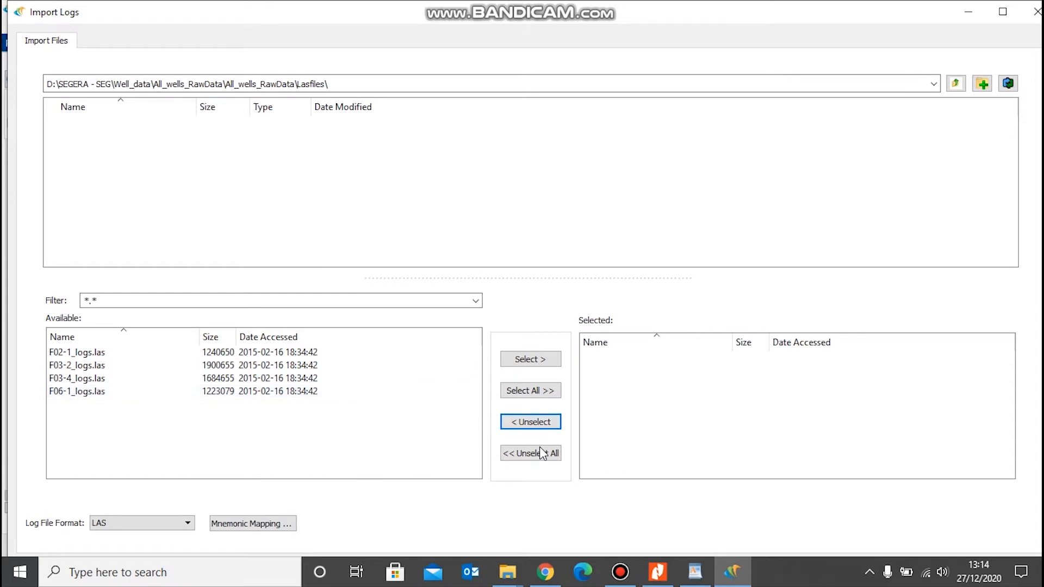
left_click(550, 396)
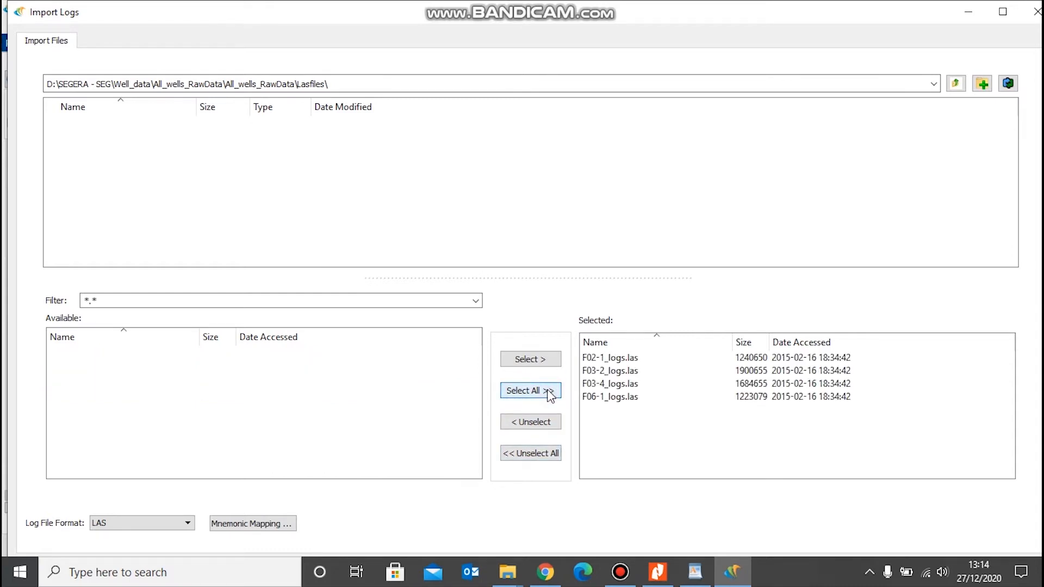
left_click(531, 454)
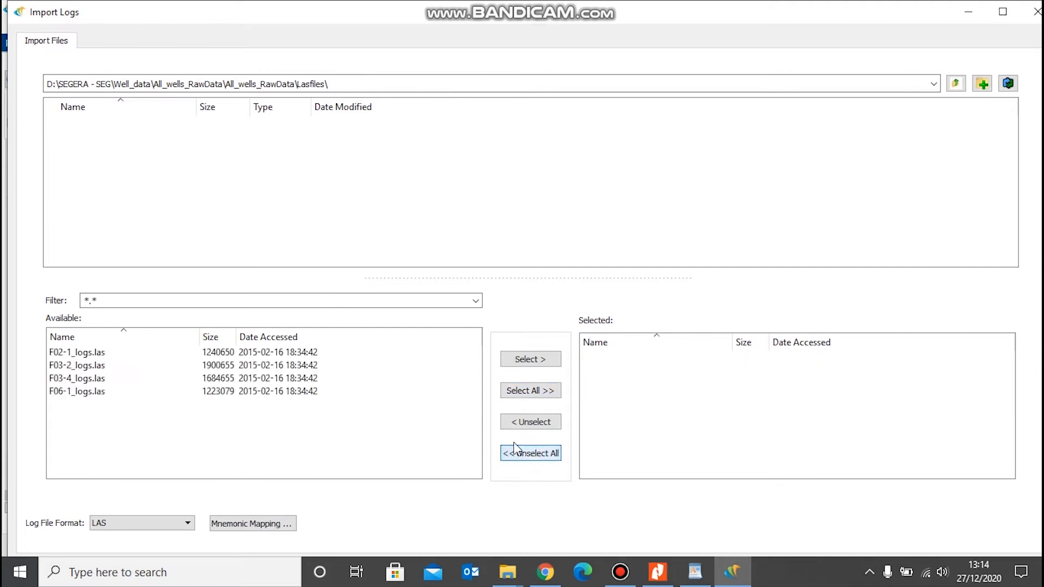
Add F02-1_logs.las to the files selected for import and maximize the Import Logs window.
left_click(182, 355)
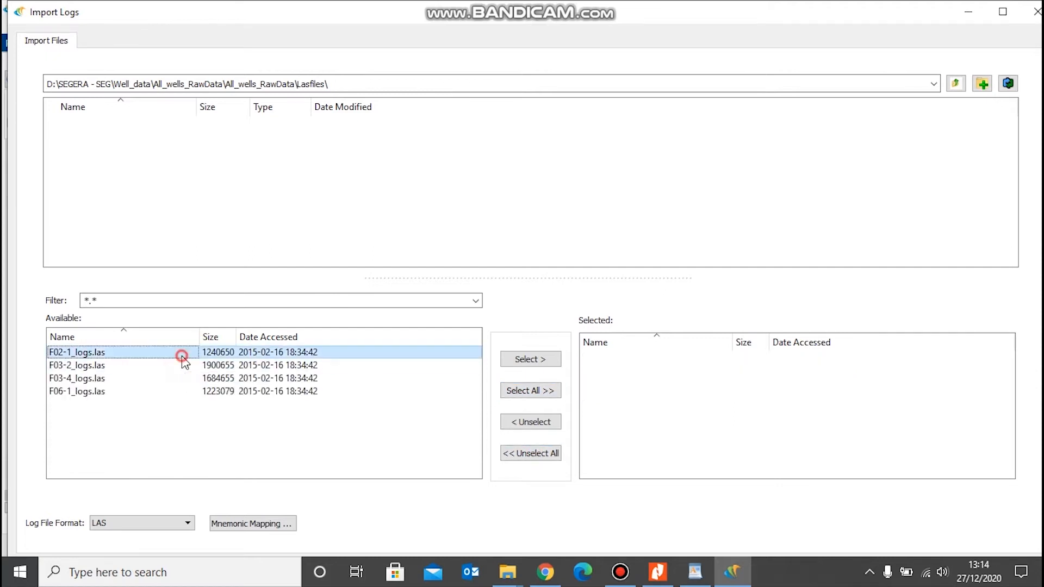
left_click(520, 361)
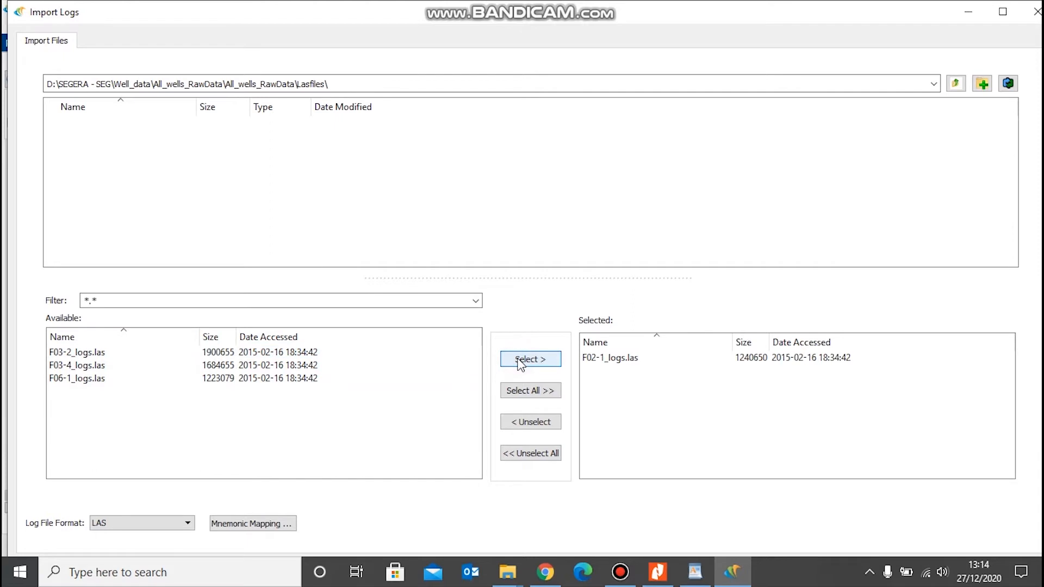
left_click(1002, 13)
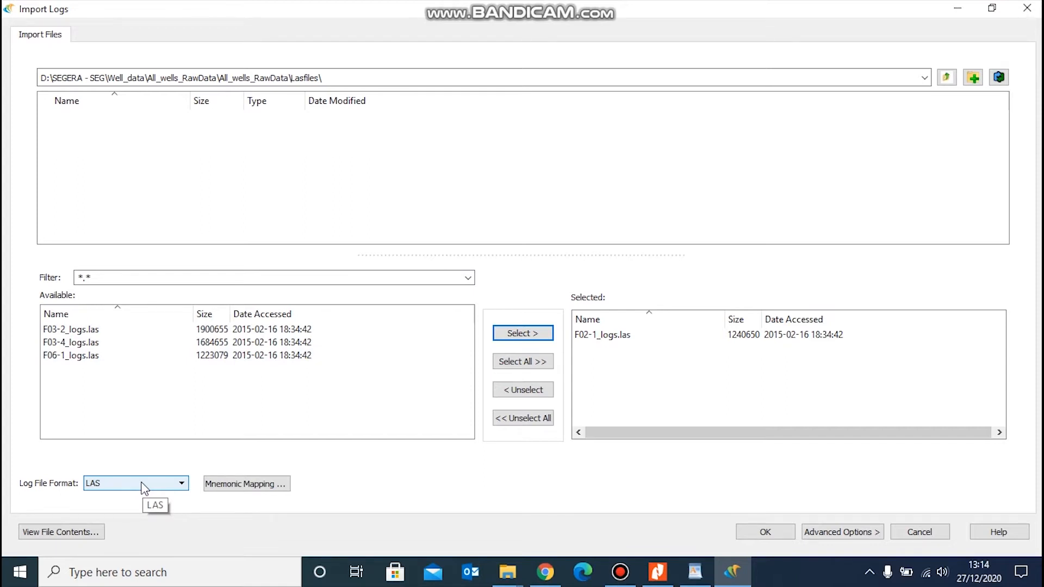
View the contents of F02-1_logs.las, check its header, curve list and log data, and close the file viewer.
left_click(98, 534)
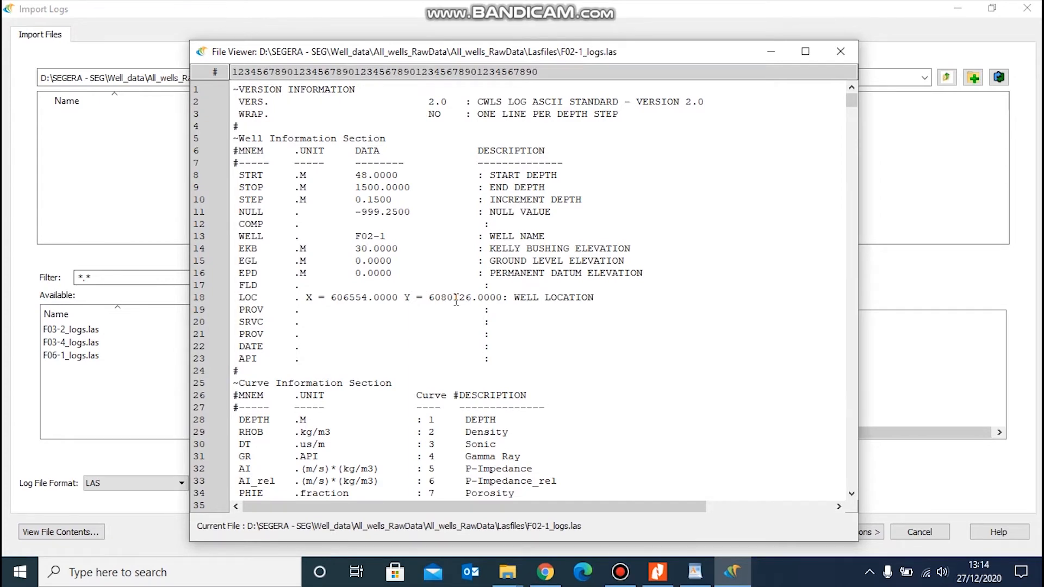
scroll(456, 300, "down", 1)
scroll(456, 299, "down", 1)
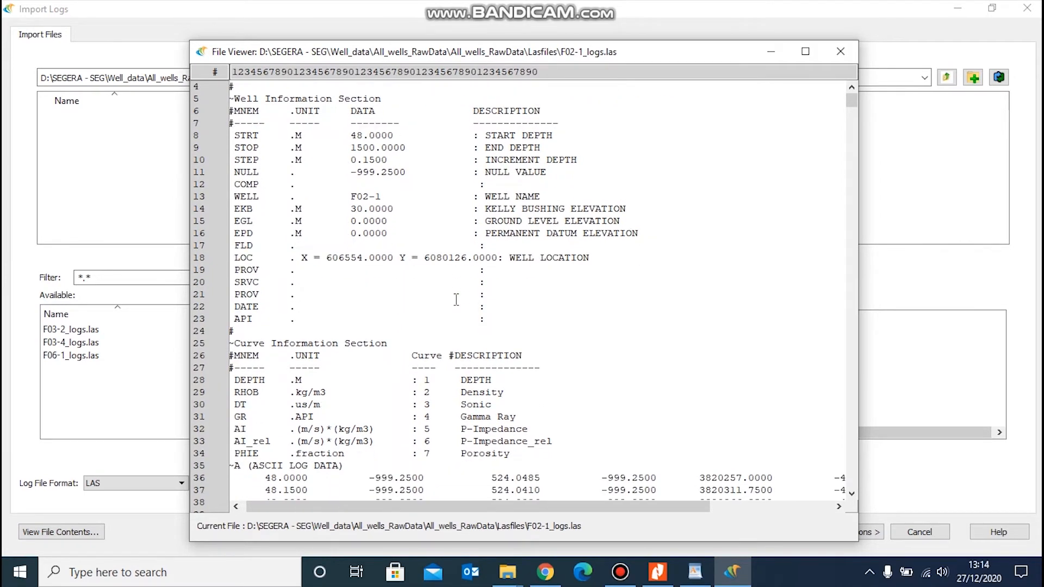
scroll(457, 300, "down", 20)
scroll(456, 299, "up", 20)
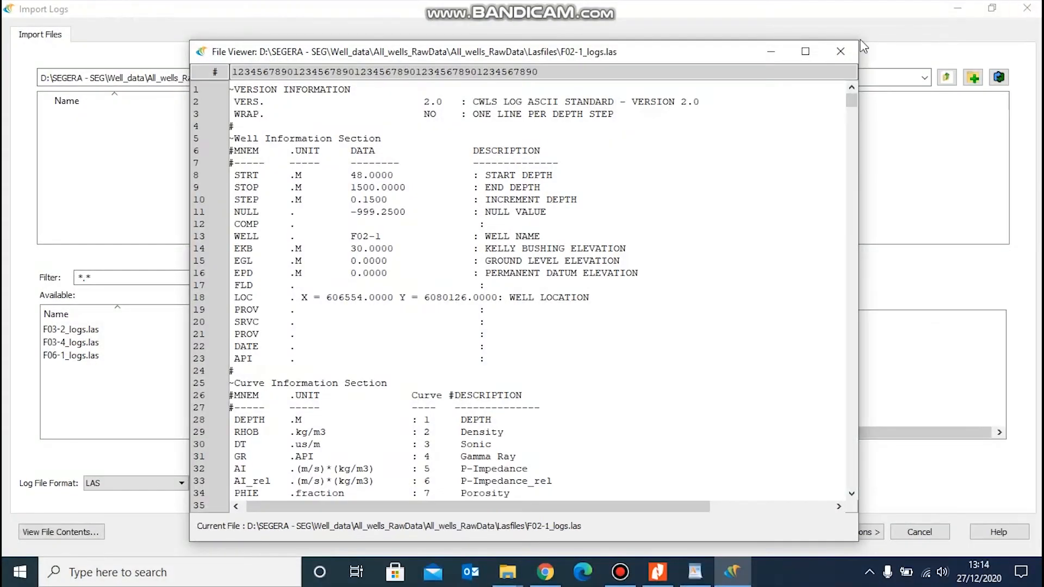
left_click(841, 52)
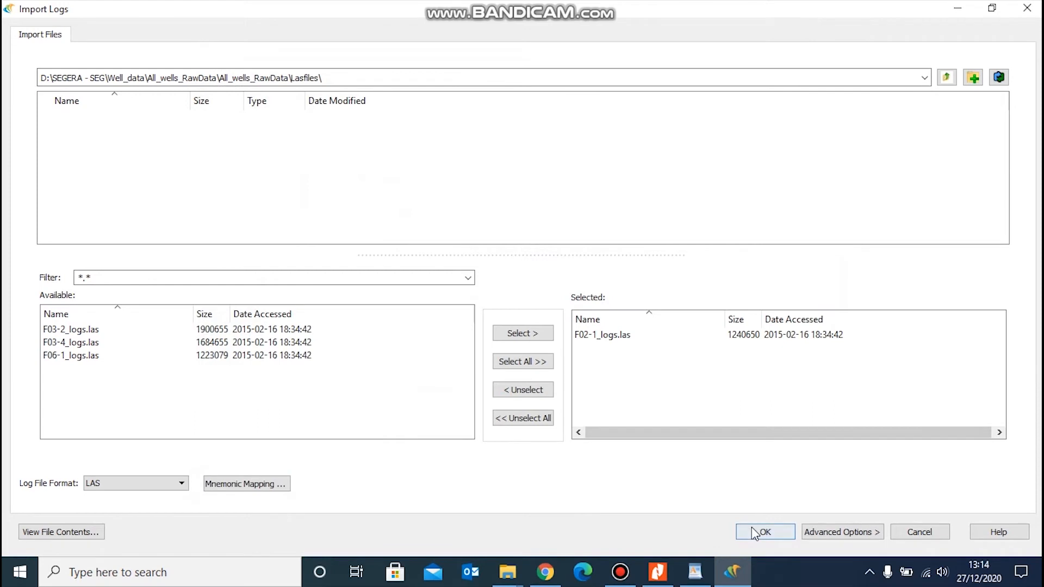
Import the selected LAS file, keep loading with unknown log types skipped, and look through the F02-1 curves from the shallowest depth.
left_click(754, 530)
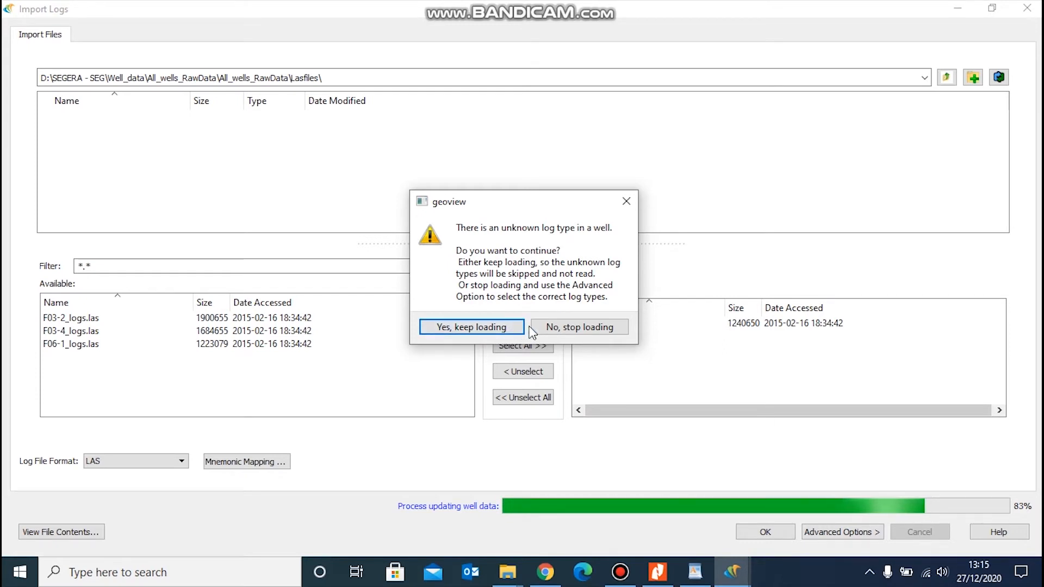
left_click(497, 328)
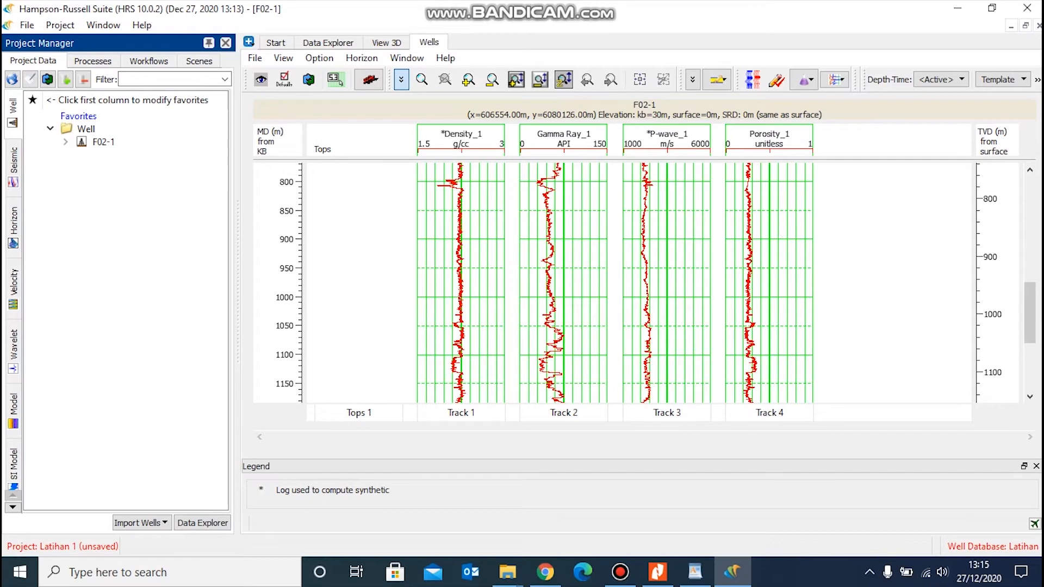
left_click_drag(1030, 344, 1031, 214)
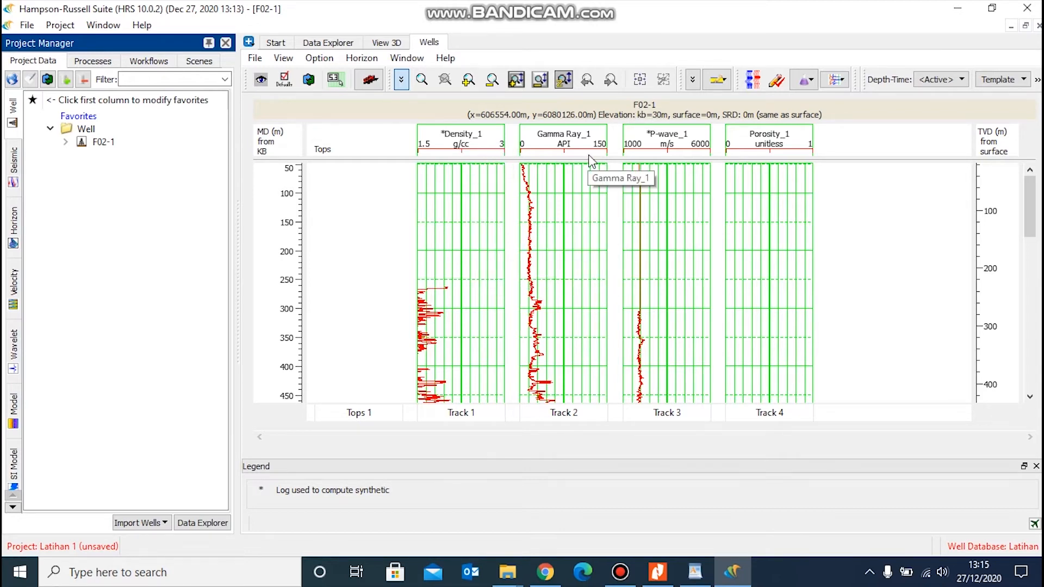
mouse_move(661, 296)
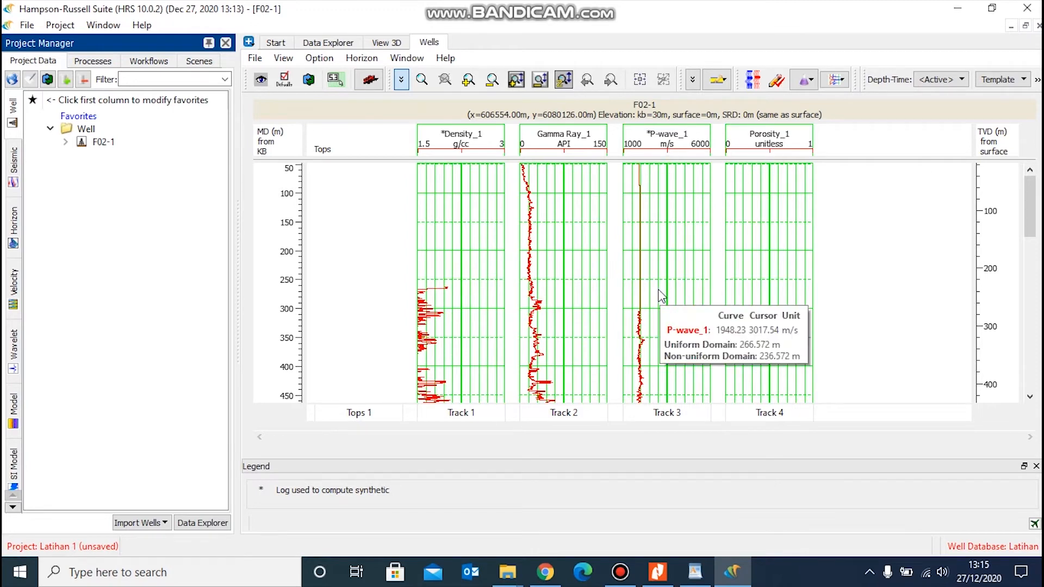
scroll(662, 296, "down", 6)
scroll(661, 296, "up", 6)
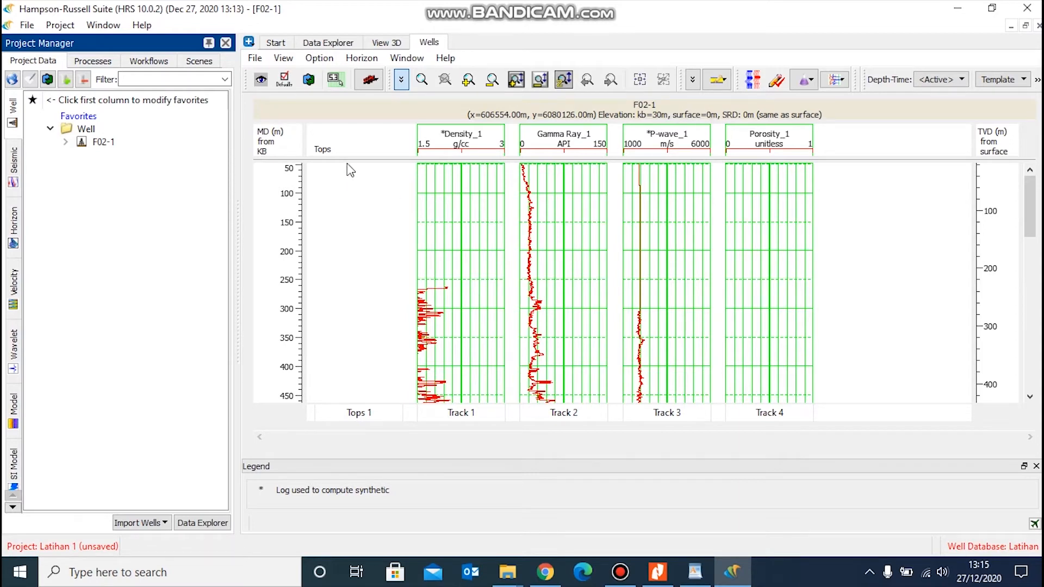
Show the imported well in the Well Data Explorer table and check the Well X value of F02-1.
left_click(321, 44)
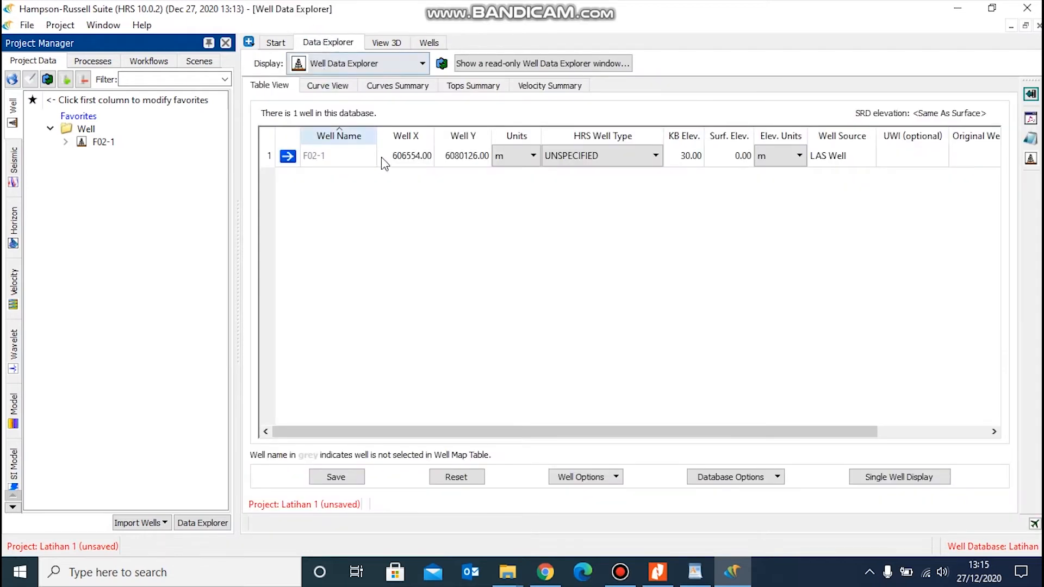
double_click(420, 156)
left_click(424, 178)
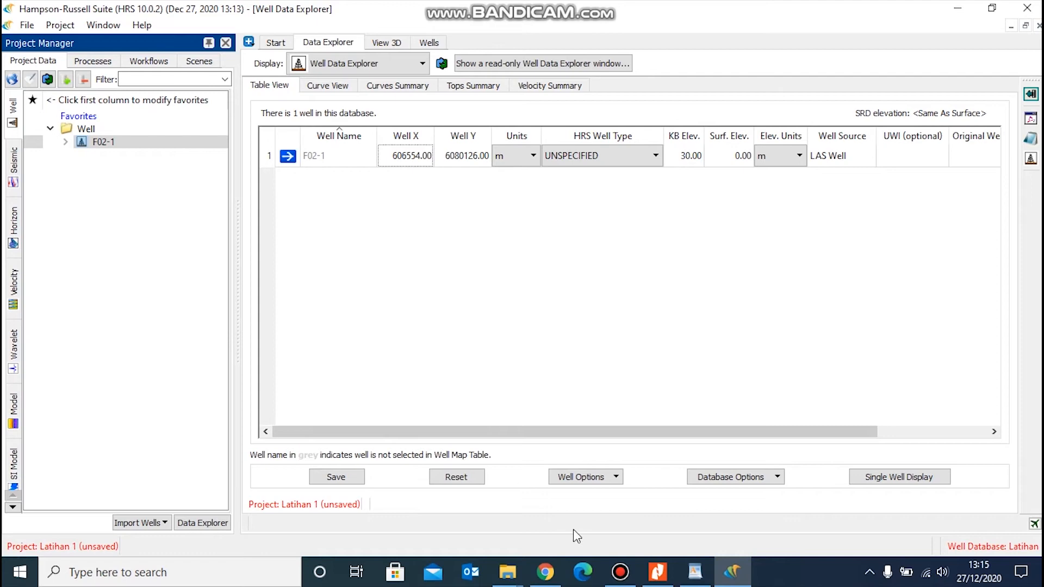
Switch to File Explorer and open the F02-1_logs file from the Lasfiles folder under Well_data in WordPad.
mouse_move(511, 582)
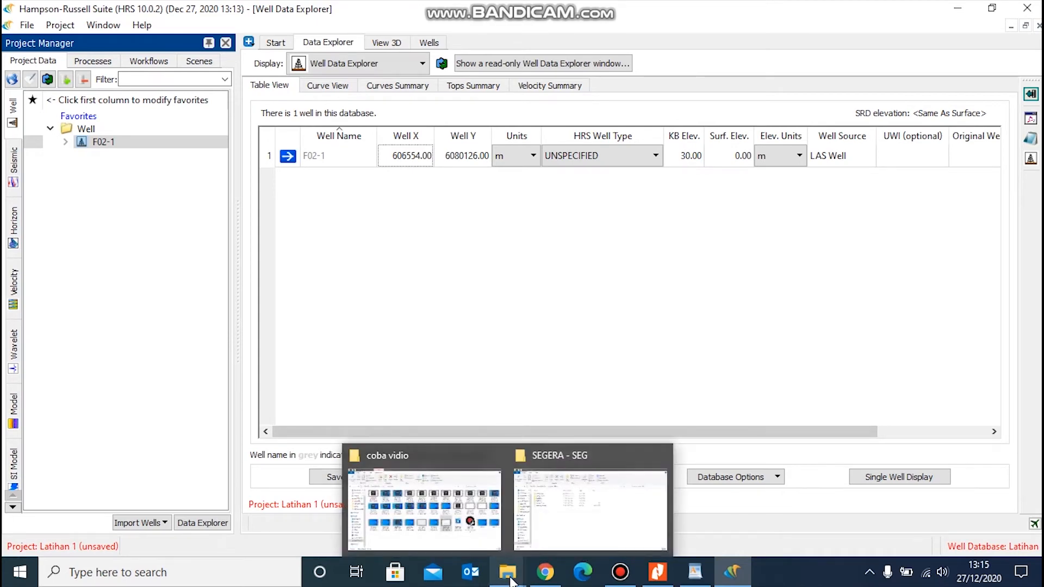
left_click(593, 532)
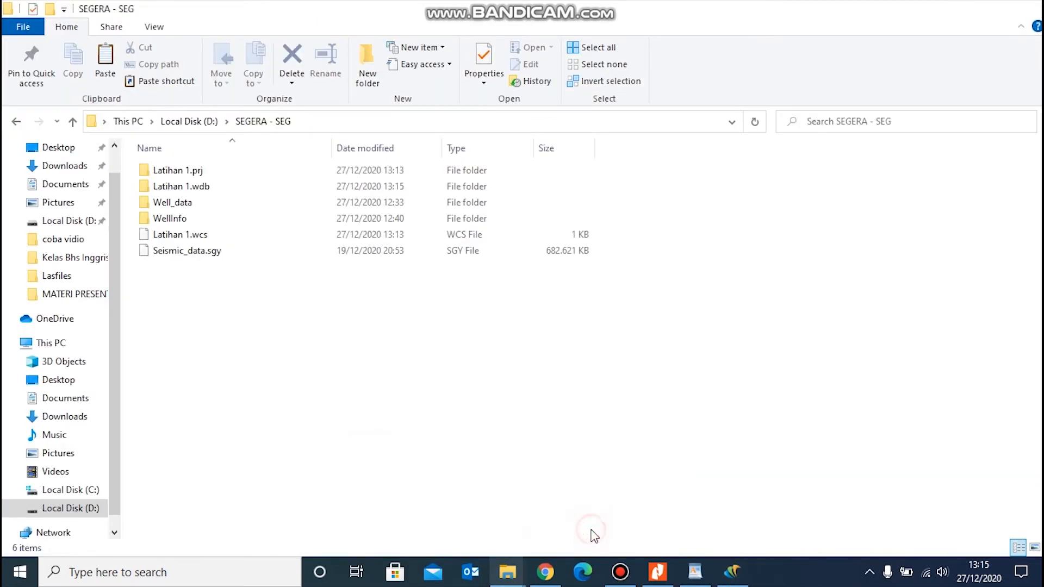
double_click(193, 203)
double_click(220, 171)
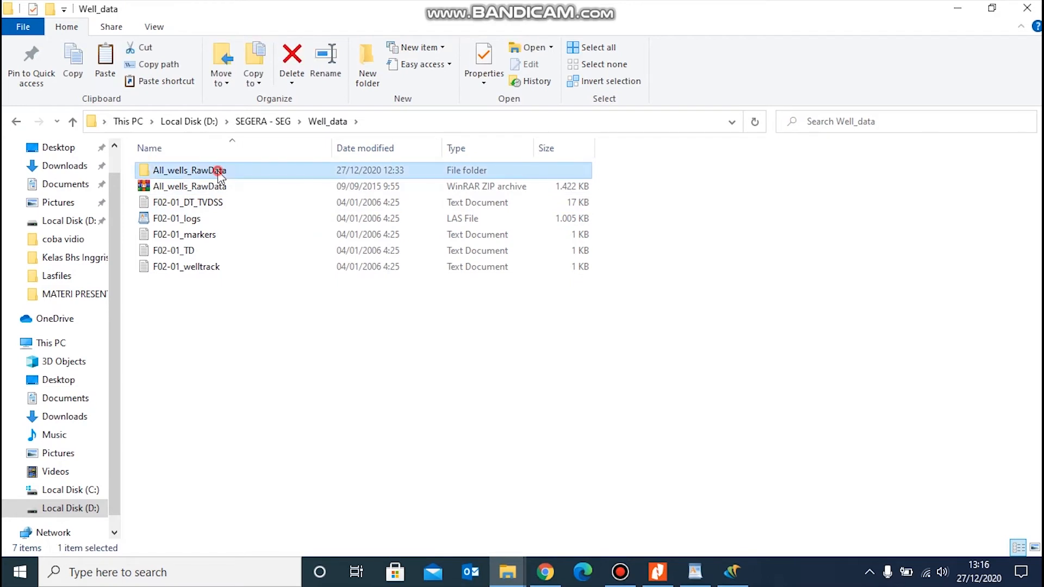
double_click(218, 173)
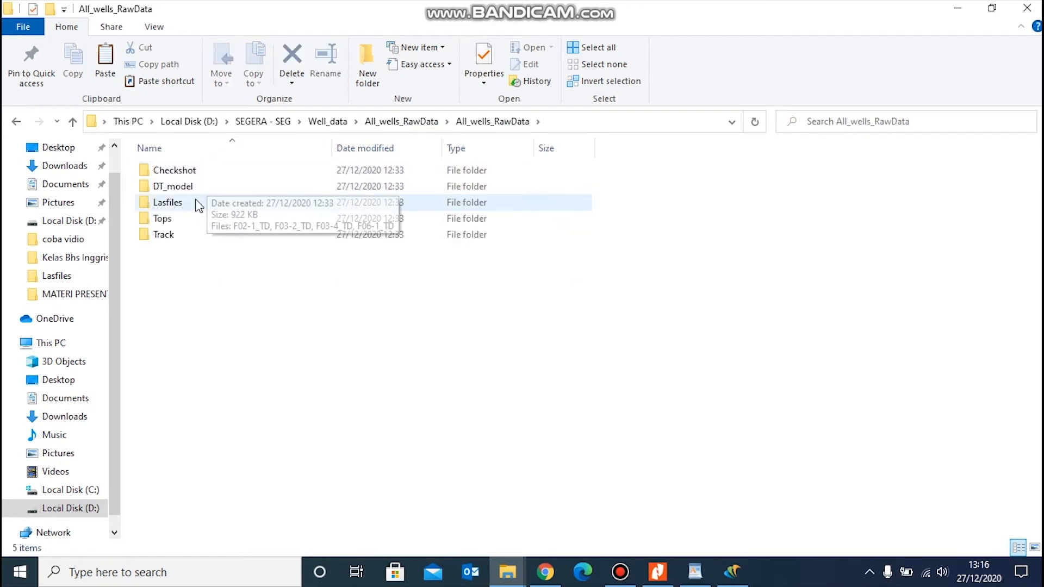
double_click(194, 203)
double_click(213, 171)
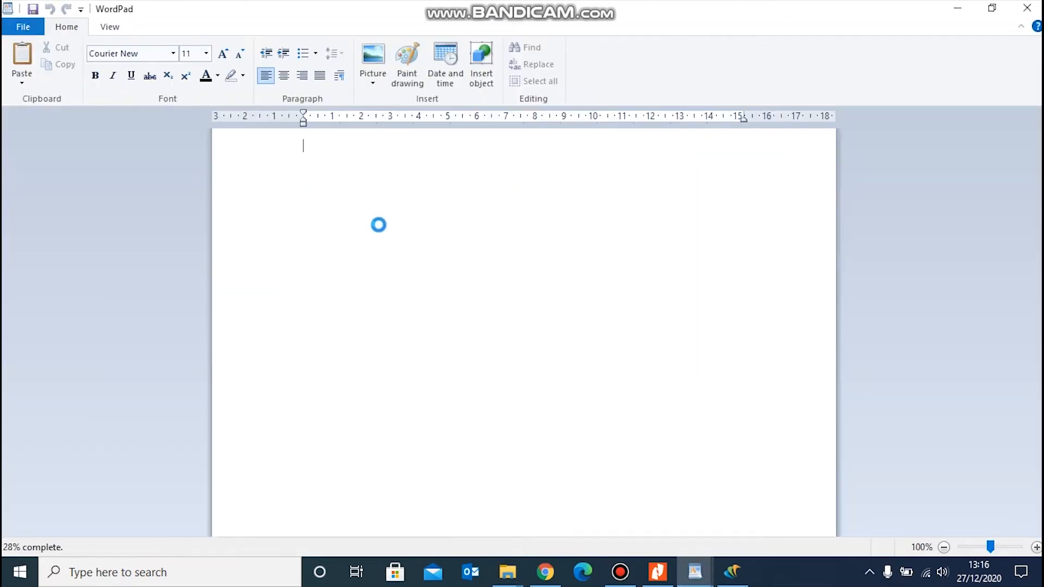
Restore F02-1_logs to a smaller window and place it over Hampson-Russell Suite, below the F02-1 table row, for comparison.
left_click(989, 10)
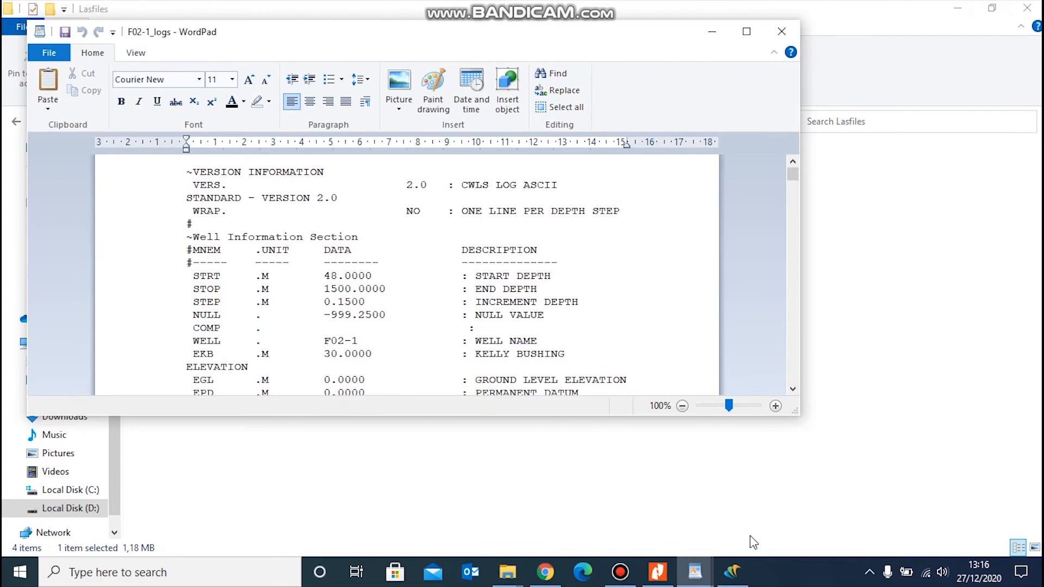
left_click(739, 577)
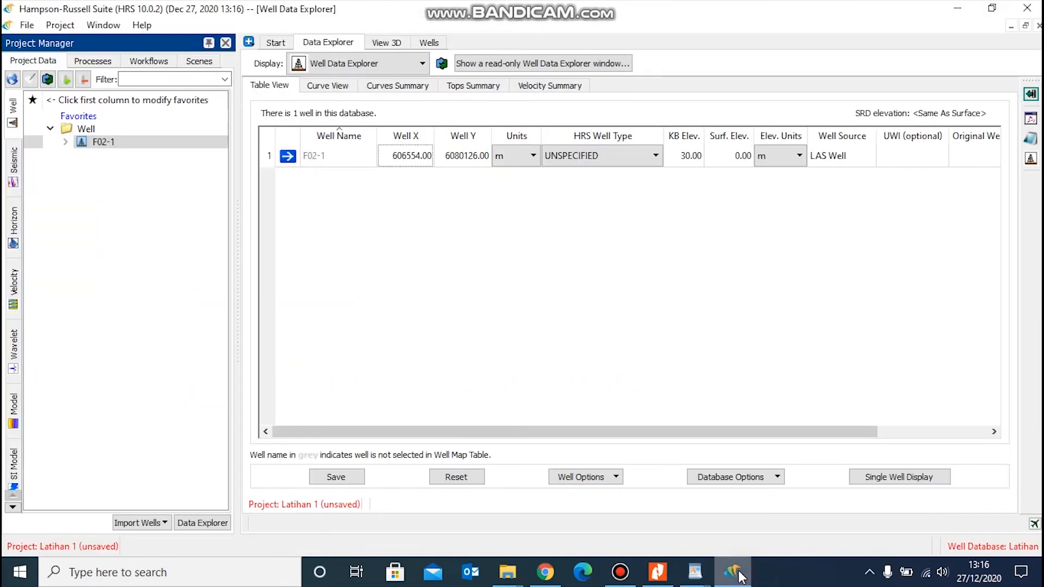
left_click(695, 573)
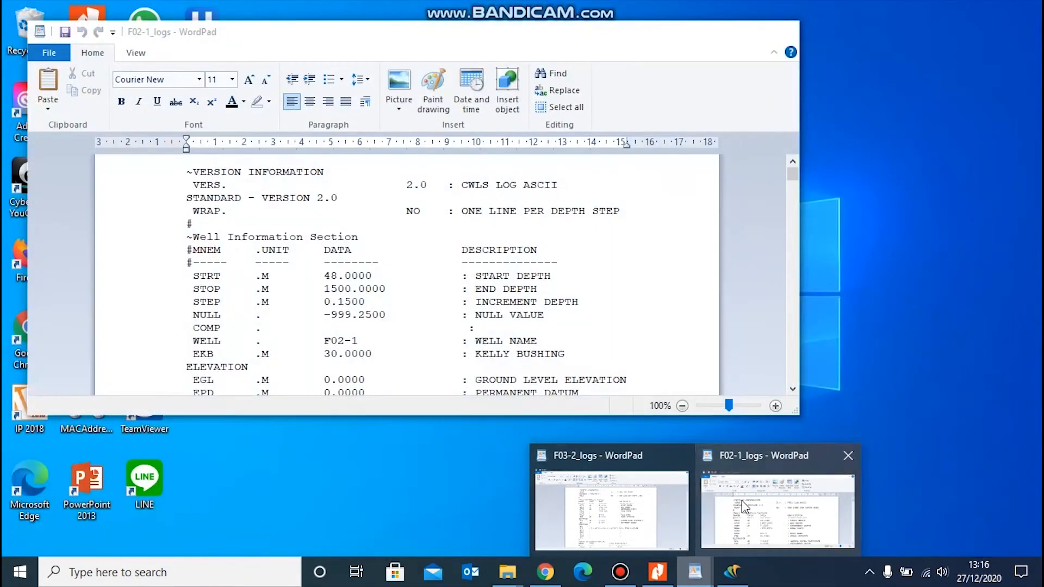
left_click(745, 507)
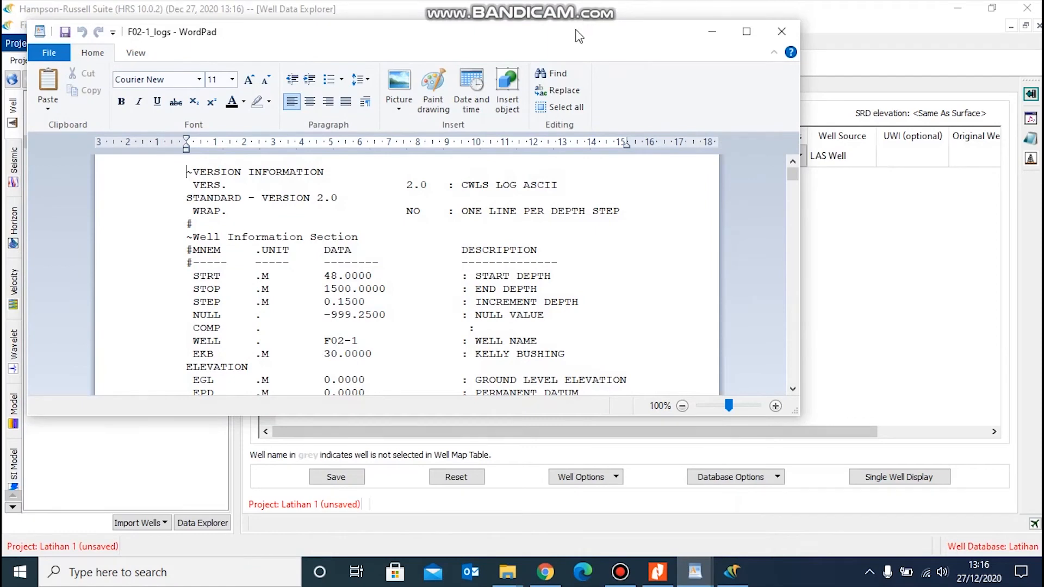
left_click_drag(615, 39, 782, 197)
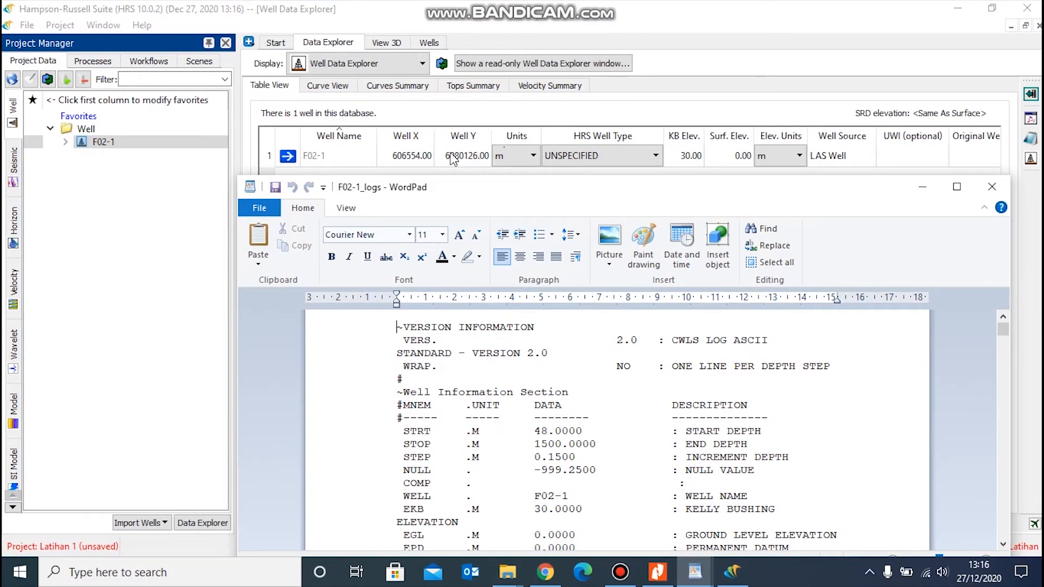
Compare the well location and header values in F02-1_logs with the F02-1 row of the well table.
left_click_drag(478, 200, 481, 137)
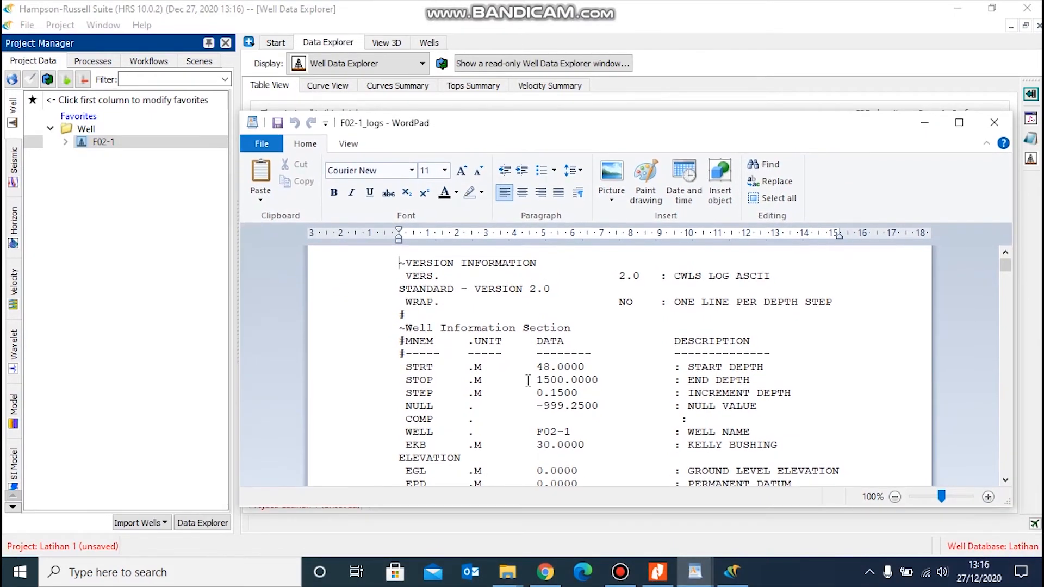
scroll(578, 423, "down", 6)
scroll(579, 422, "up", 2)
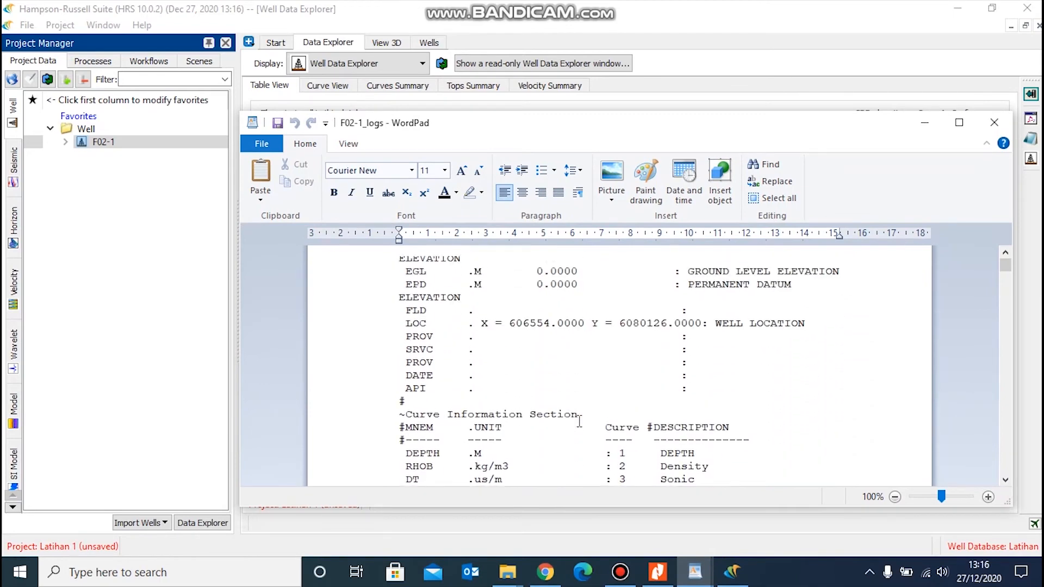
left_click_drag(585, 138, 527, 216)
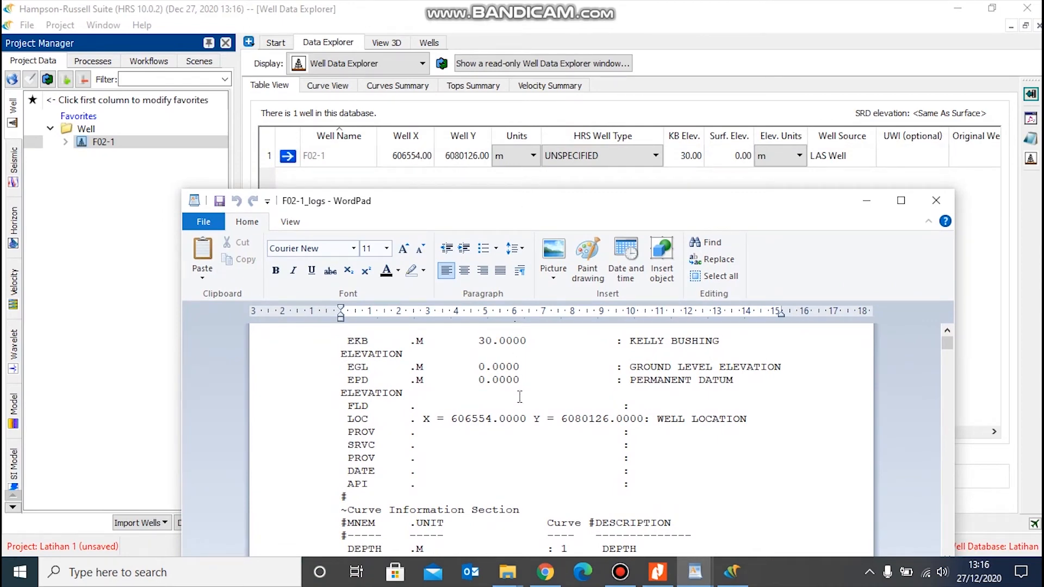
scroll(515, 432, "up", 3)
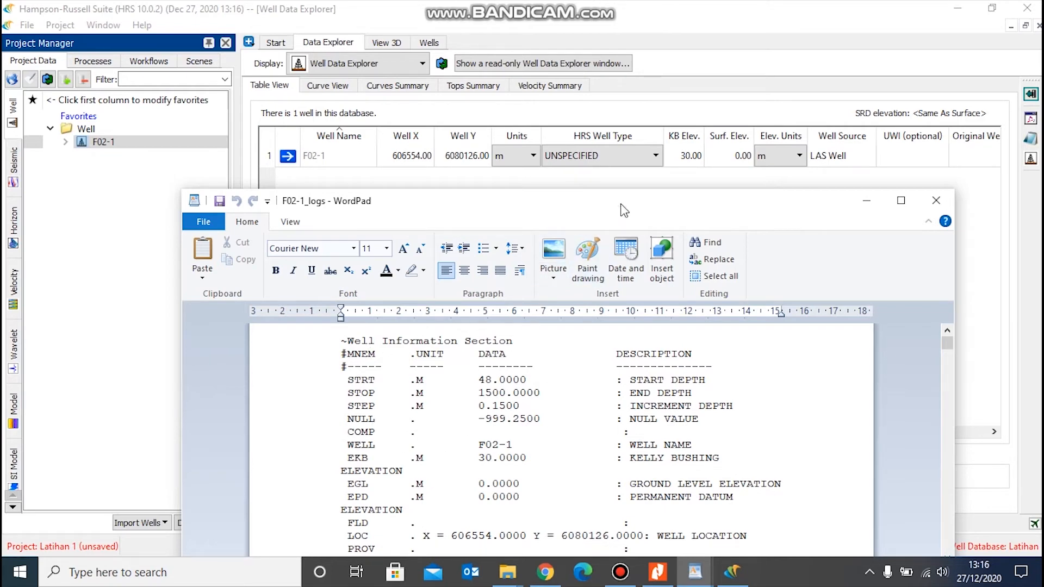
Look through the available HRS Well Type options for F02-1 and keep UNSPECIFIED.
left_click(634, 156)
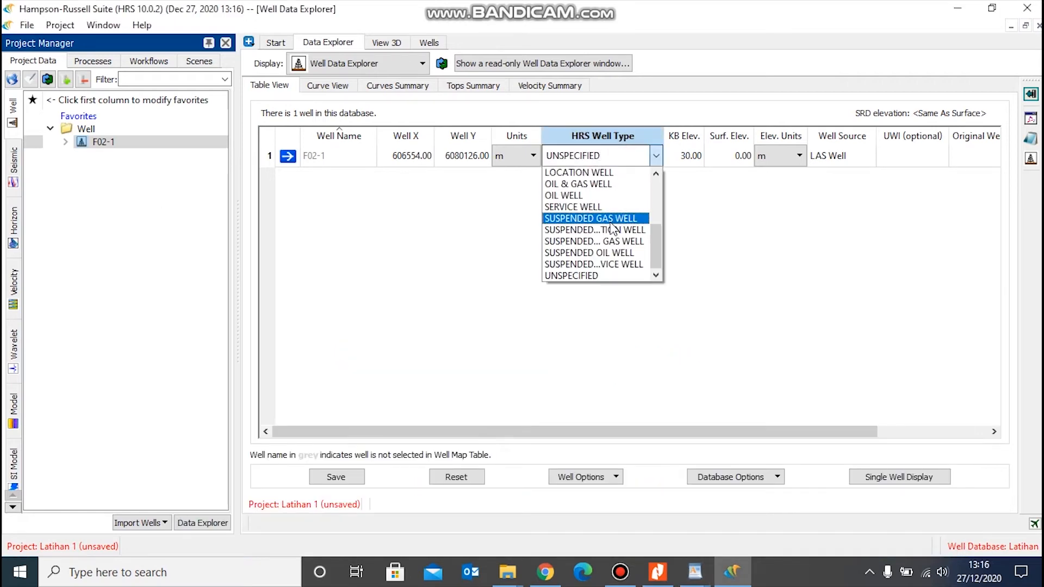
scroll(614, 228, "up", 4)
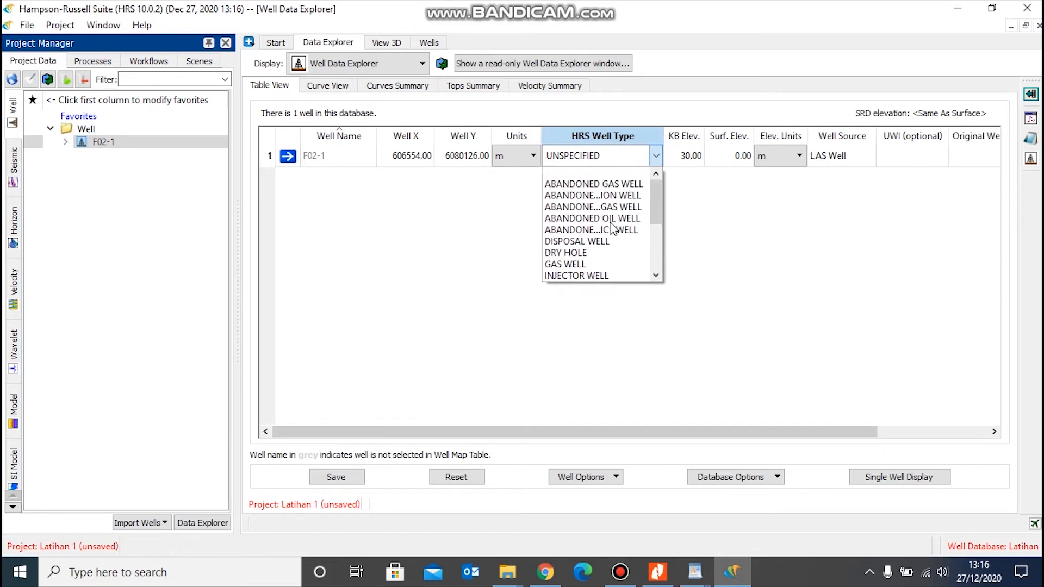
scroll(614, 228, "down", 1)
scroll(614, 228, "down", 1)
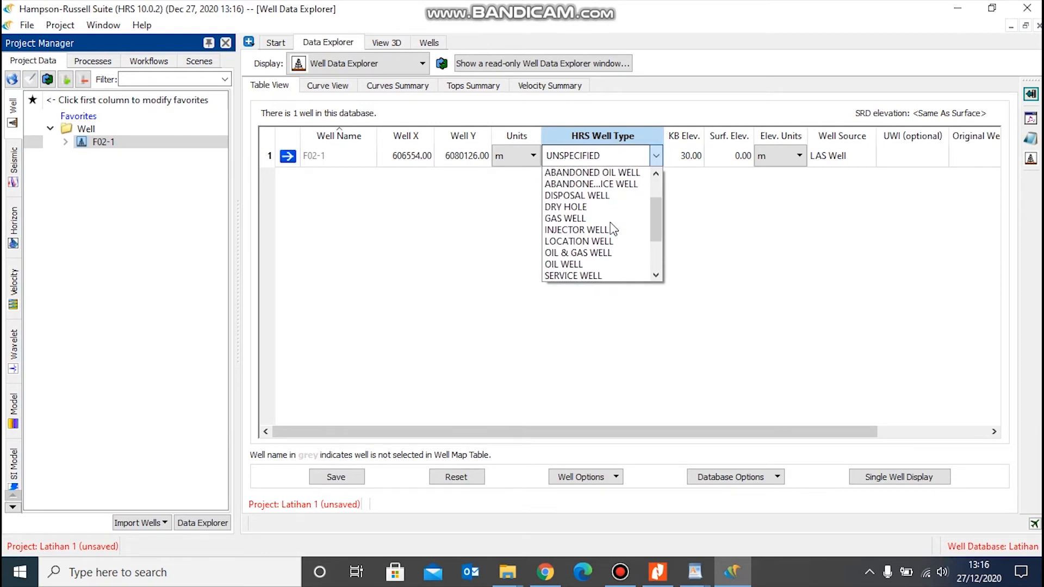
scroll(613, 229, "down", 1)
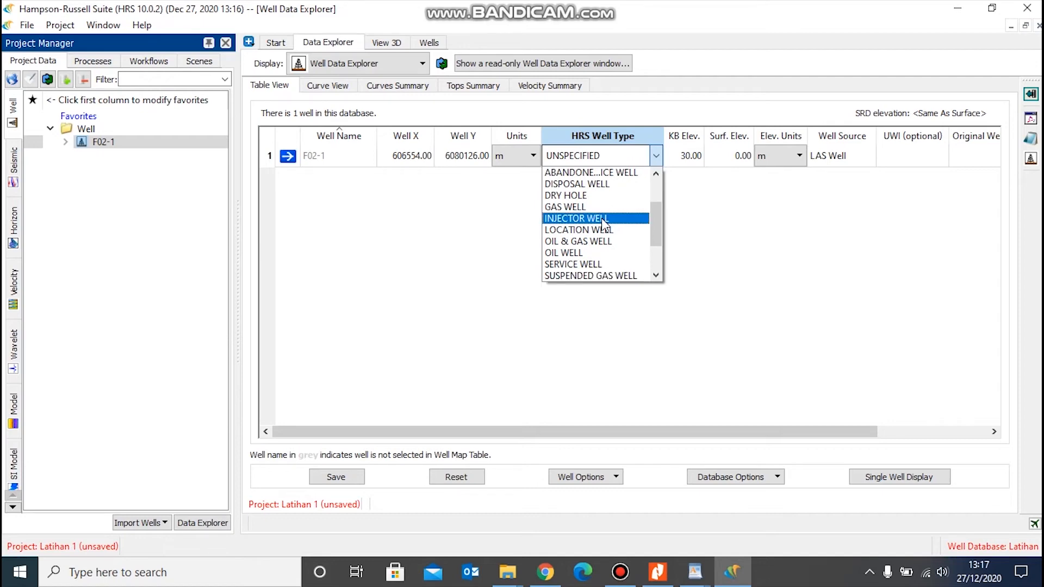
left_click_drag(657, 223, 655, 245)
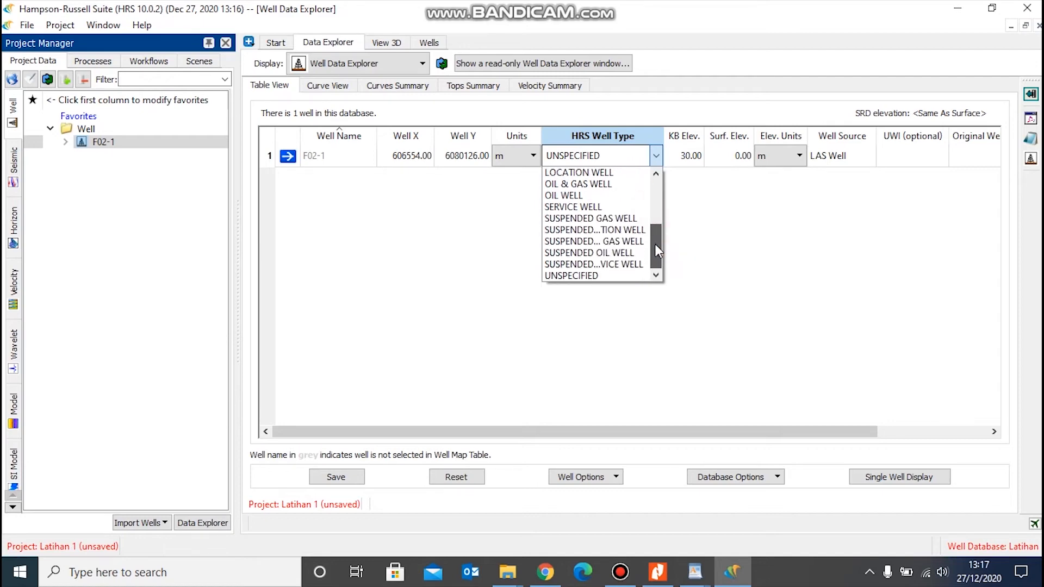
left_click(597, 280)
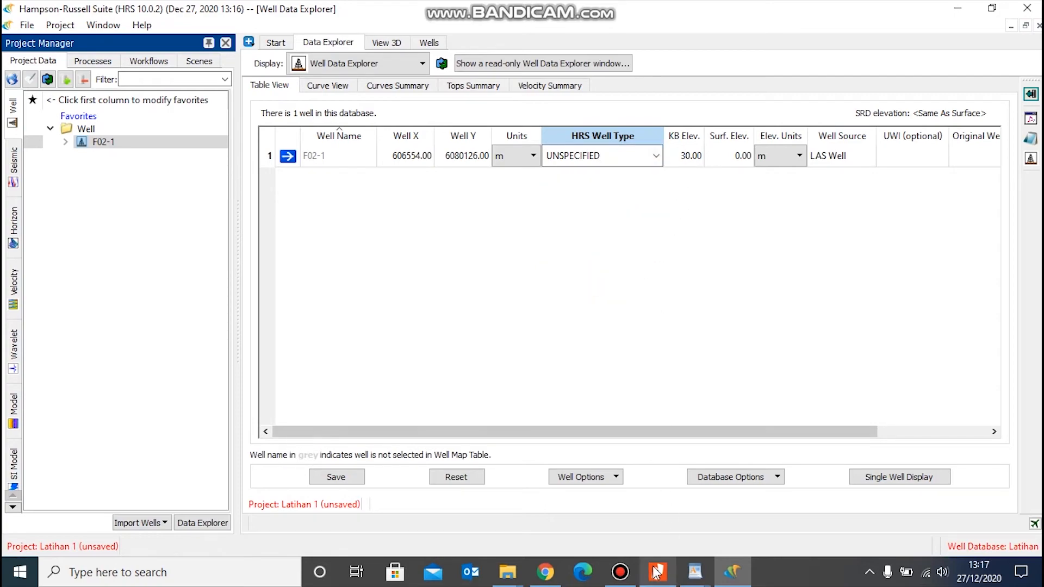
Switch back to F02-1_logs in WordPad and highlight the Kelly Bushing elevation value to compare it with KB Elev.
mouse_move(695, 581)
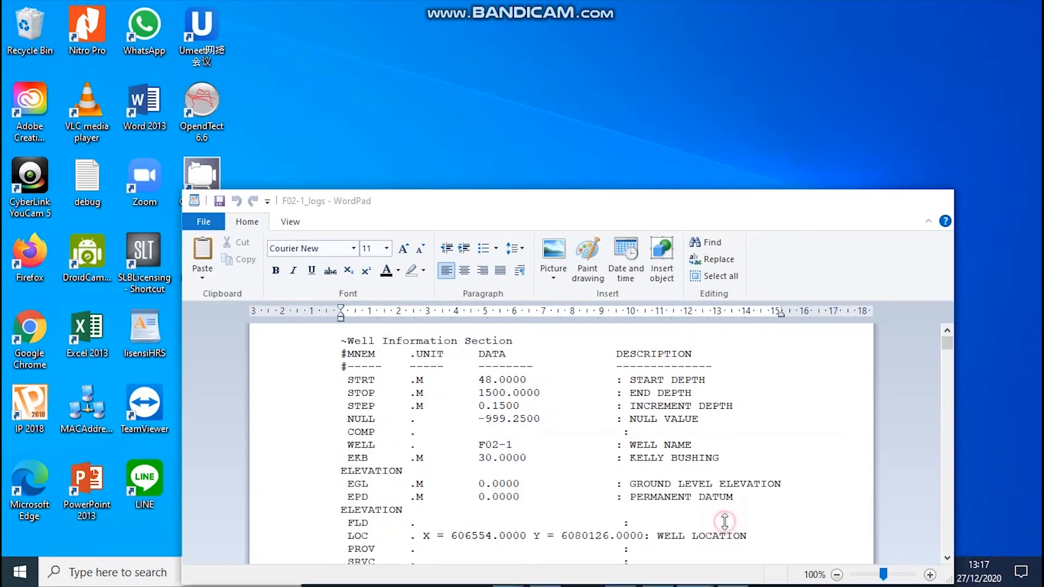
left_click(729, 513)
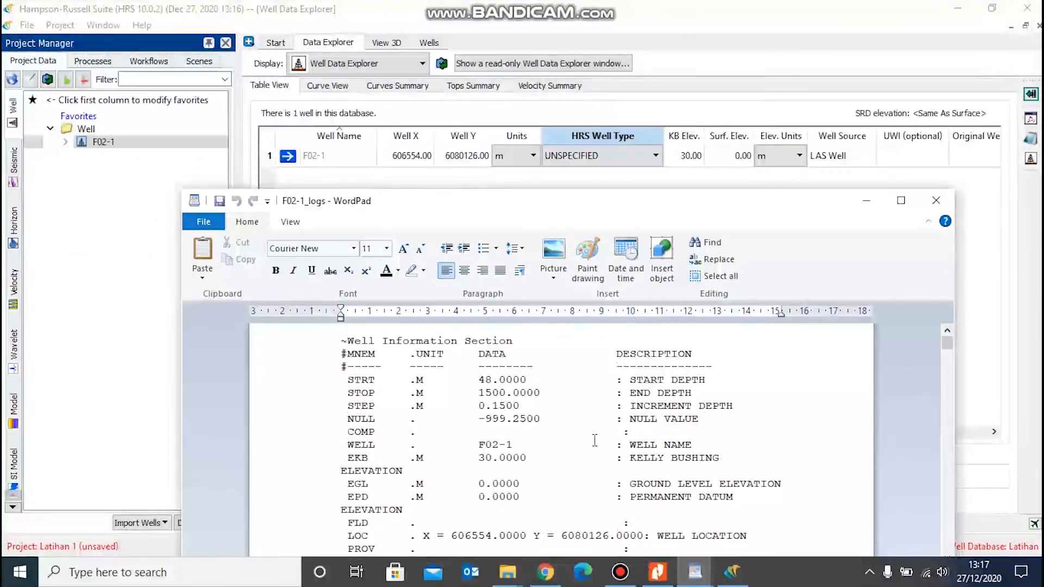
scroll(595, 440, "down", 2)
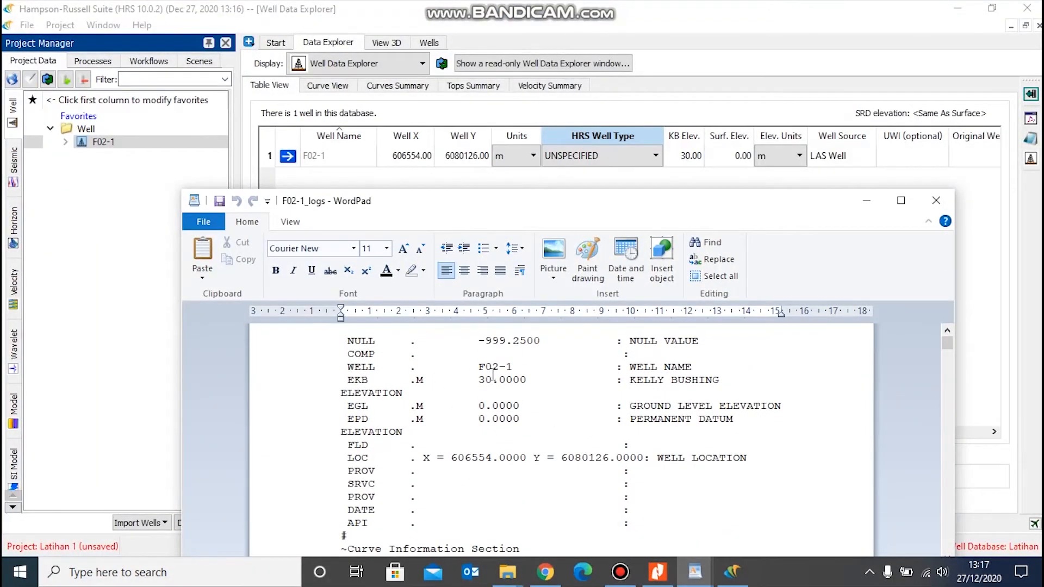
left_click_drag(473, 382, 541, 382)
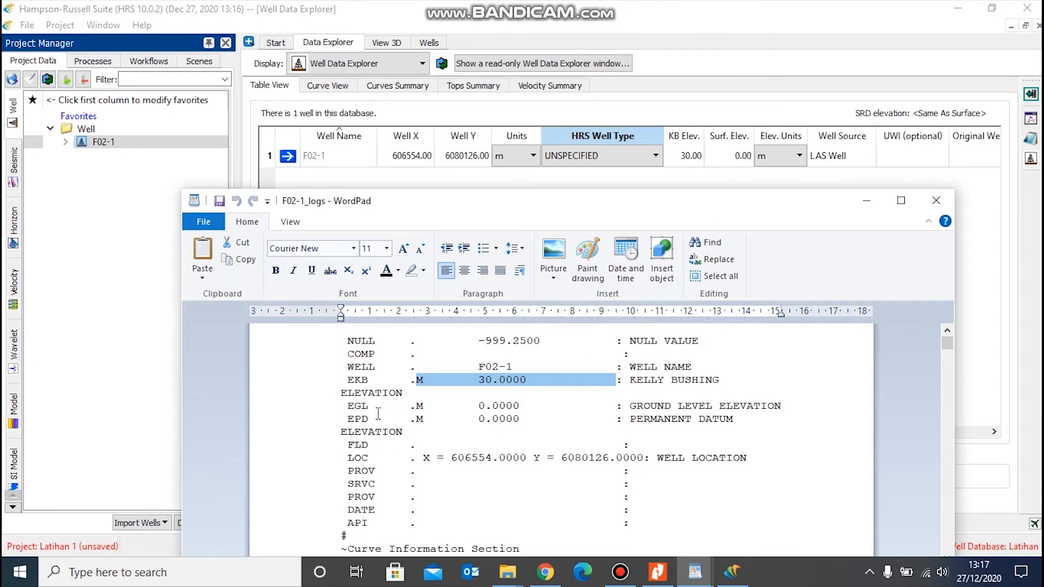
Minimize F02-1_logs and return to the F02-1 log curve display in Hampson-Russell Suite.
left_click(866, 201)
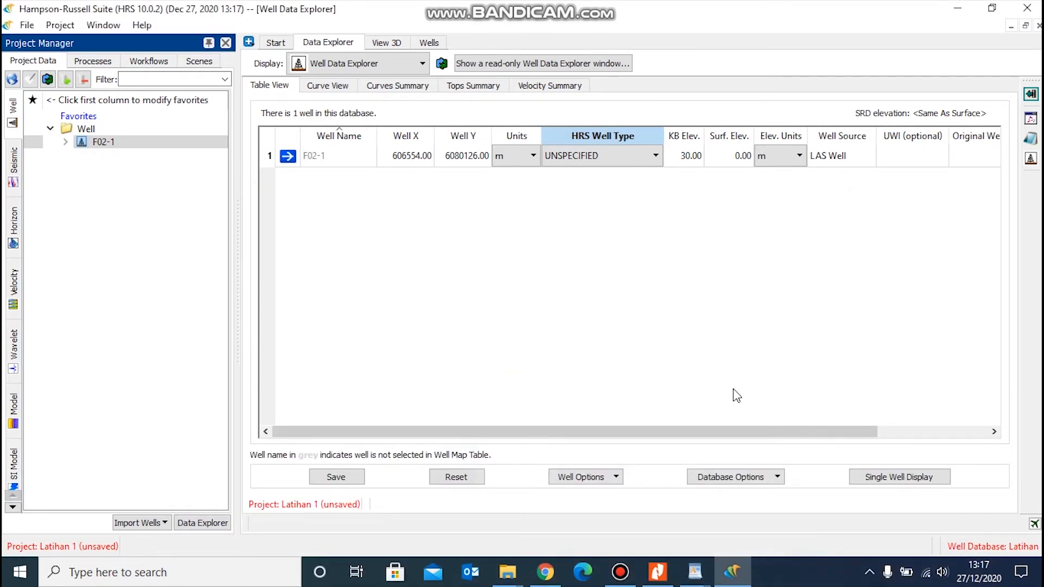
mouse_move(712, 431)
left_mouse_down()
mouse_move(851, 441)
mouse_move(522, 443)
left_mouse_up()
left_click(427, 43)
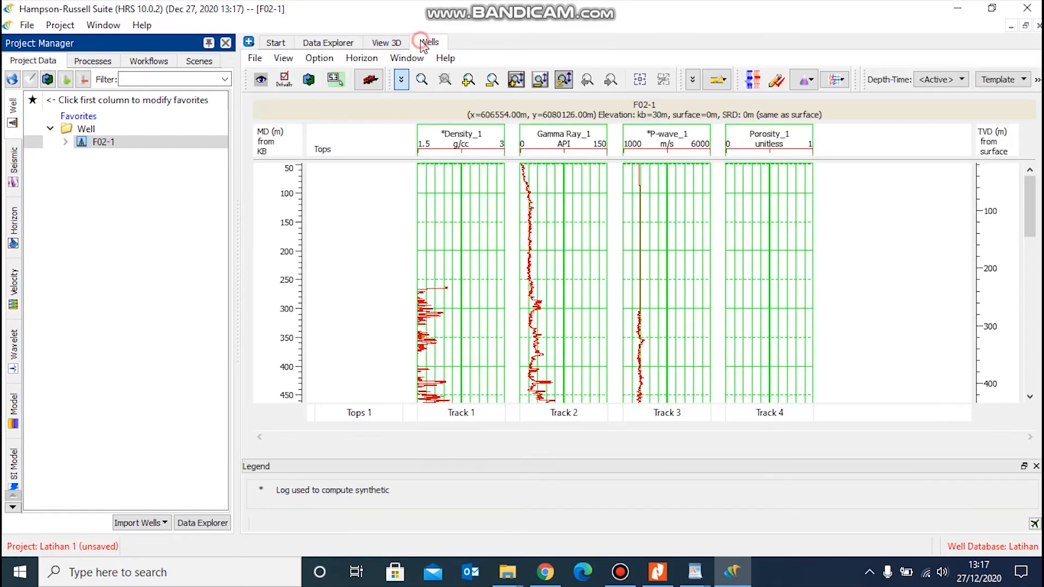
mouse_move(547, 307)
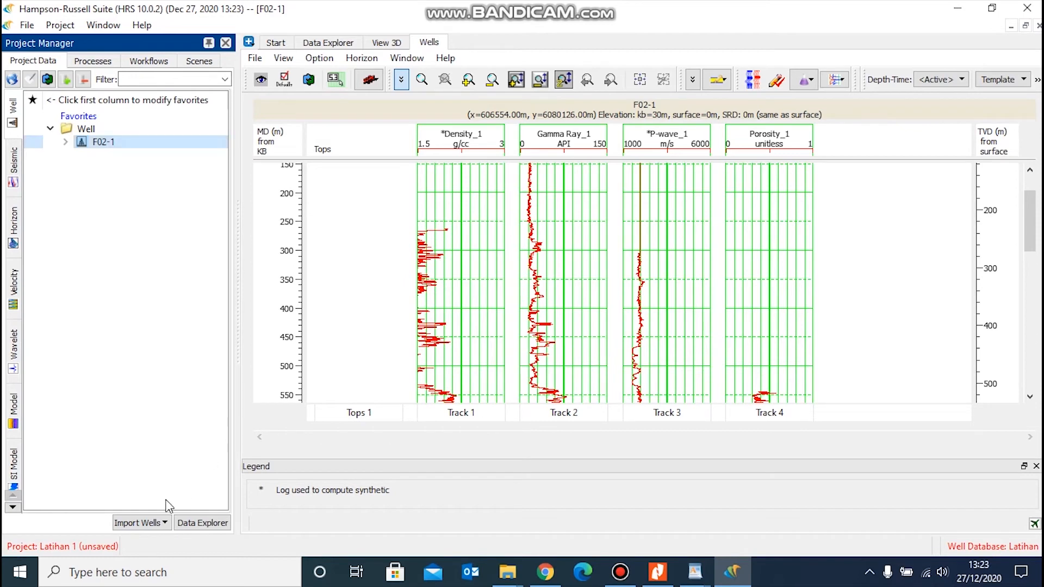
Start importing logs from files and select F03-2_logs.las from the Lasfiles folder under Well_data\All_wells_RawData\All_wells_RawData.
left_click(143, 523)
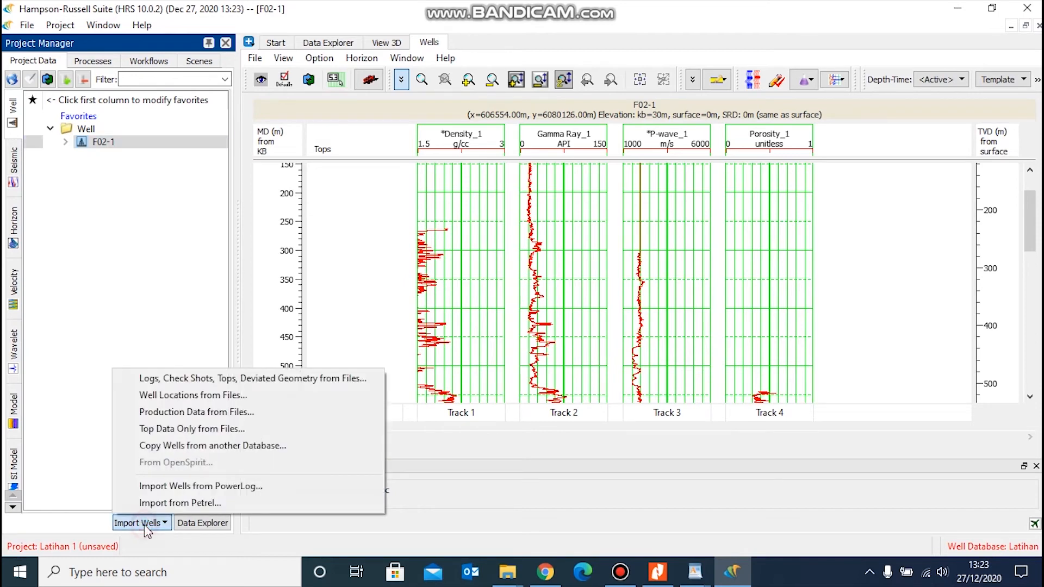
left_click(225, 377)
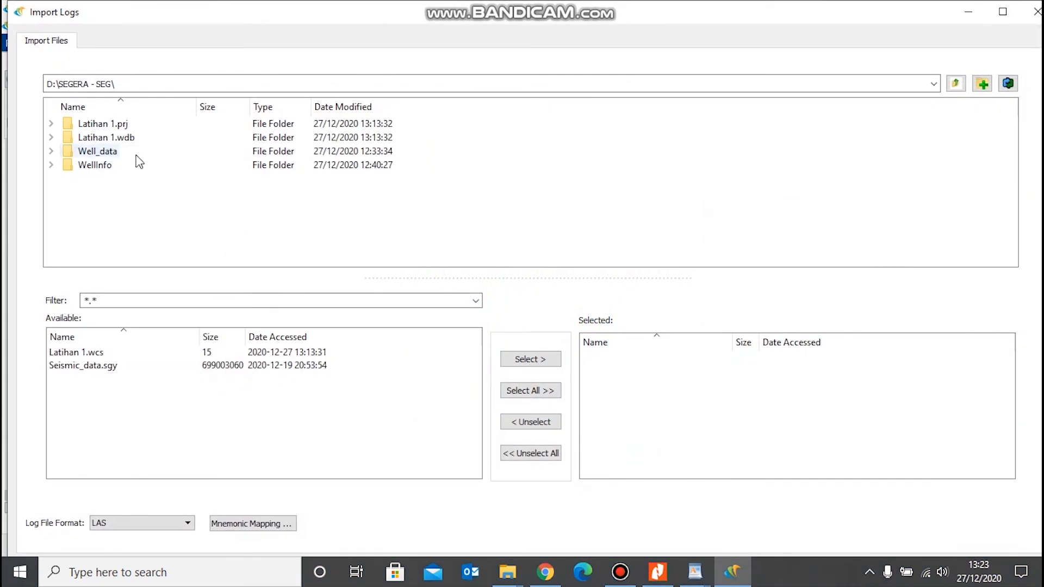
double_click(114, 151)
double_click(123, 124)
double_click(124, 124)
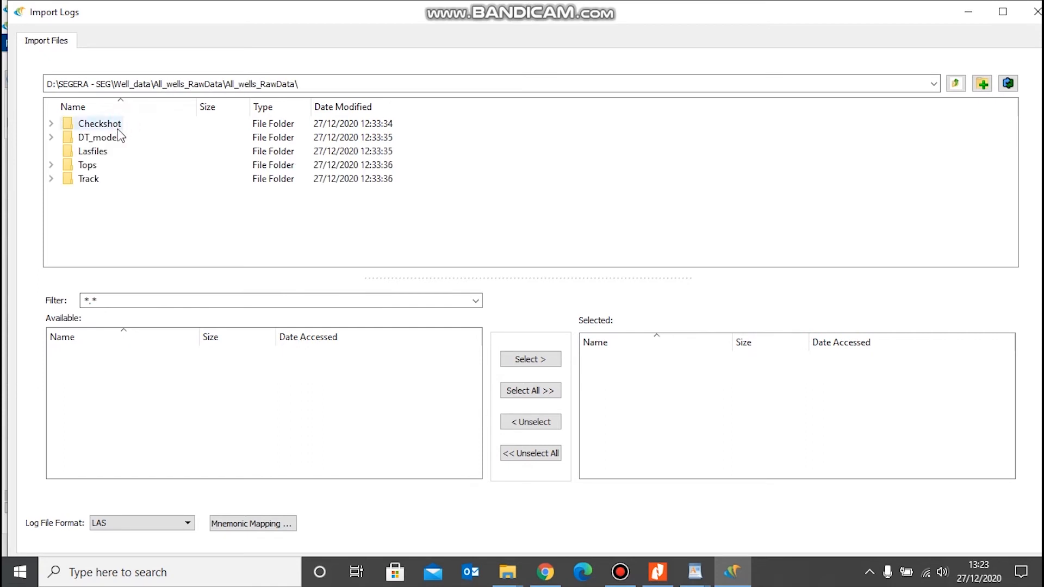
double_click(105, 153)
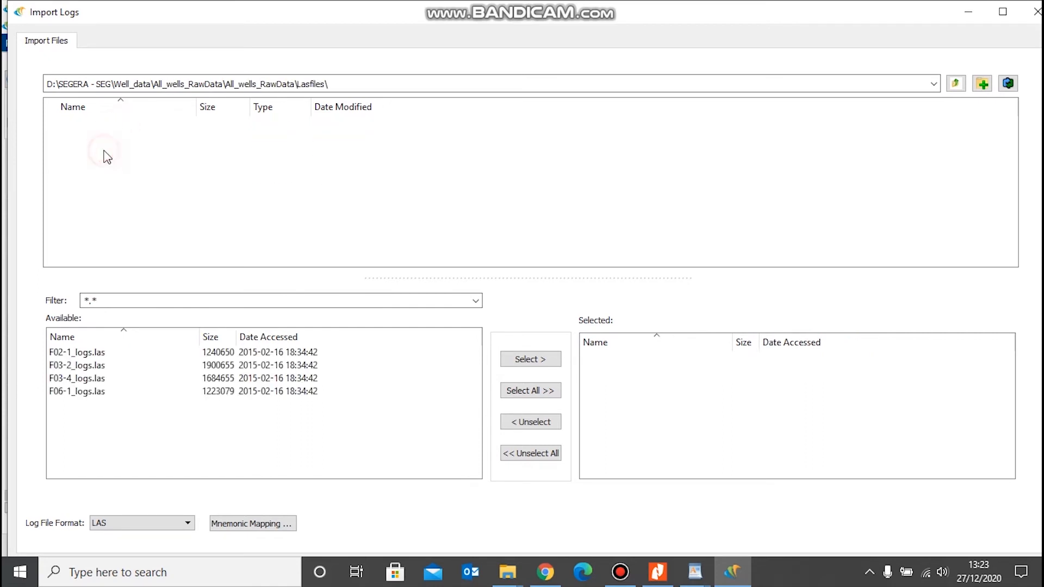
double_click(77, 365)
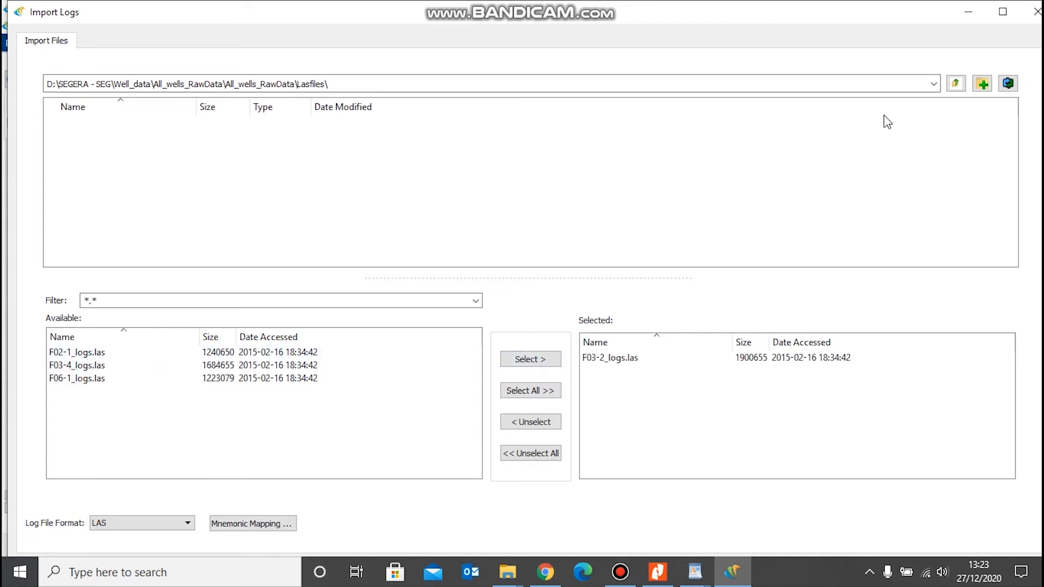
Maximize the Import Logs window, view the file contents of F03-2_logs.las to check its well and curve information, and close the viewer.
left_click(1002, 12)
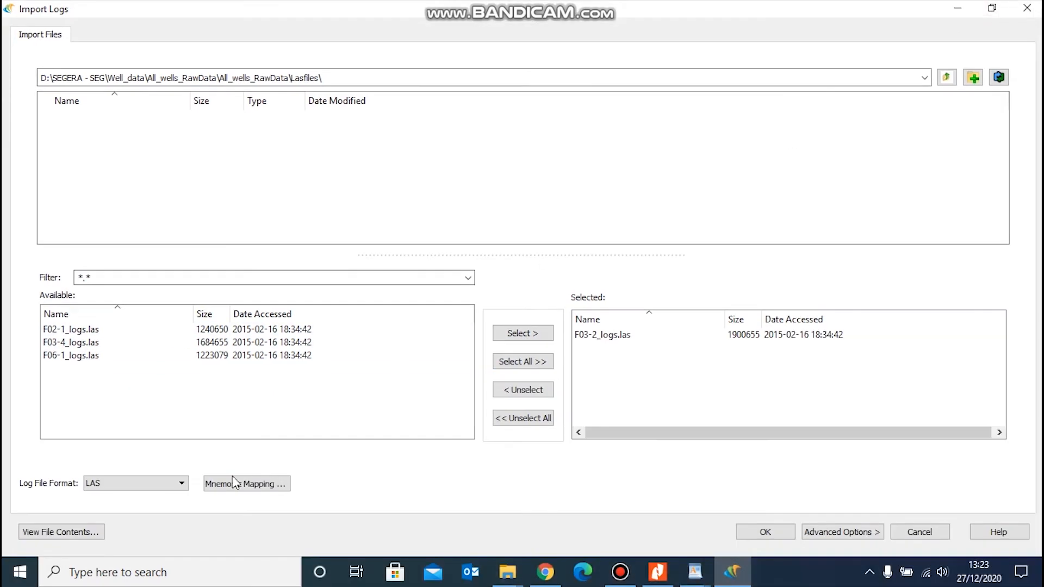
left_click(81, 537)
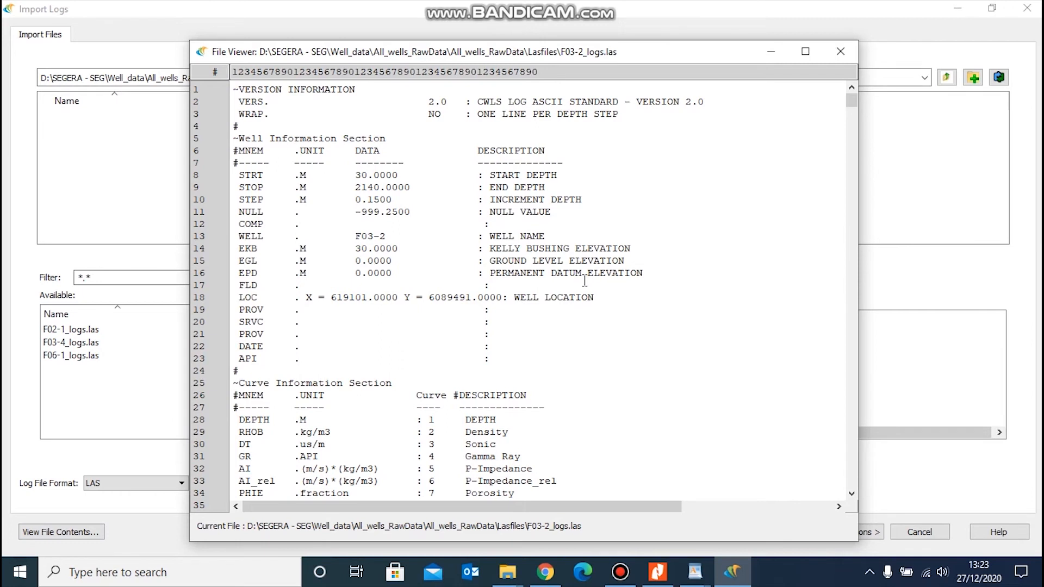
scroll(544, 309, "down", 1)
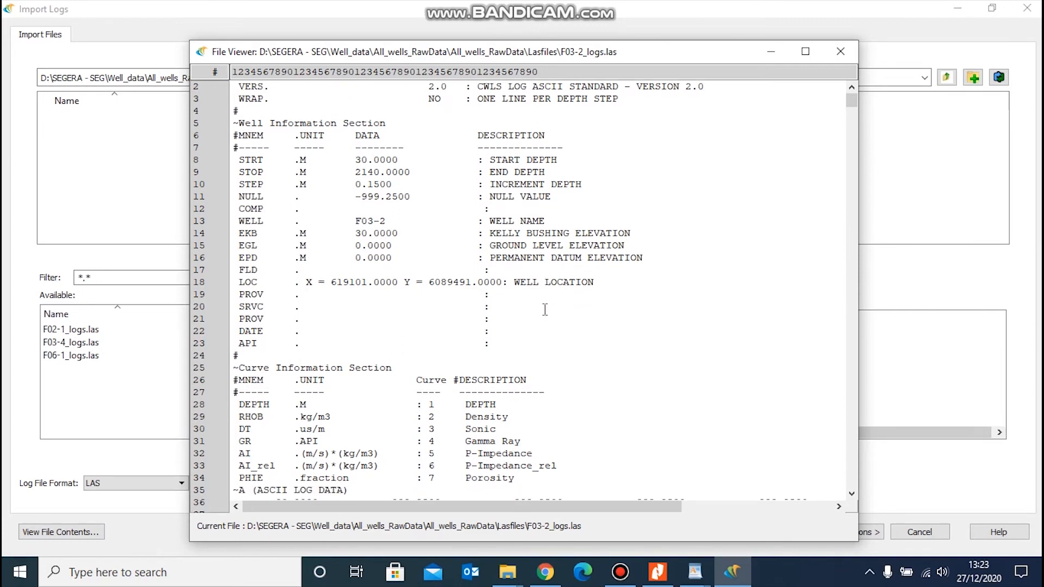
scroll(545, 309, "up", 1)
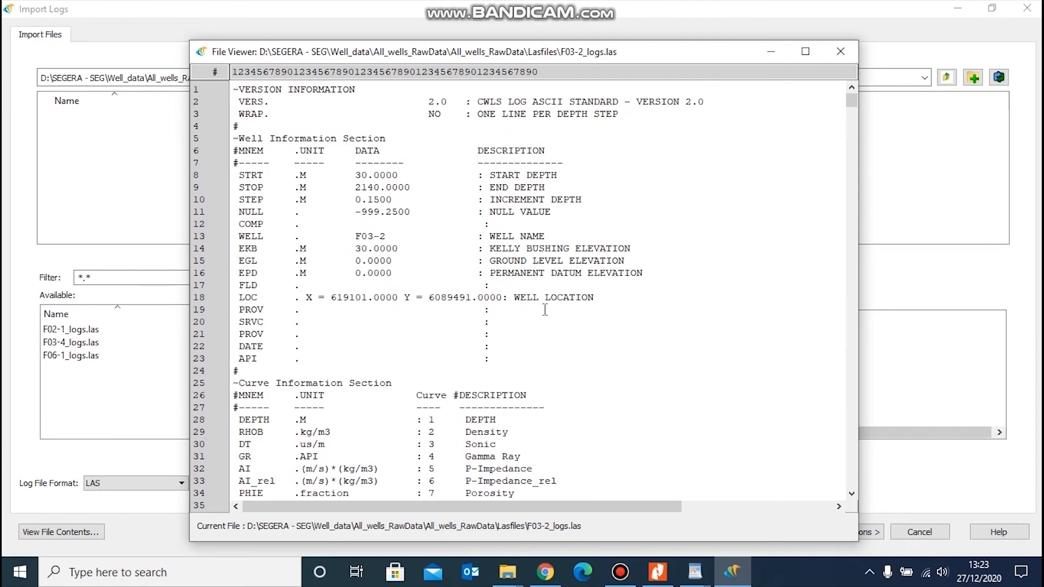
left_click(836, 53)
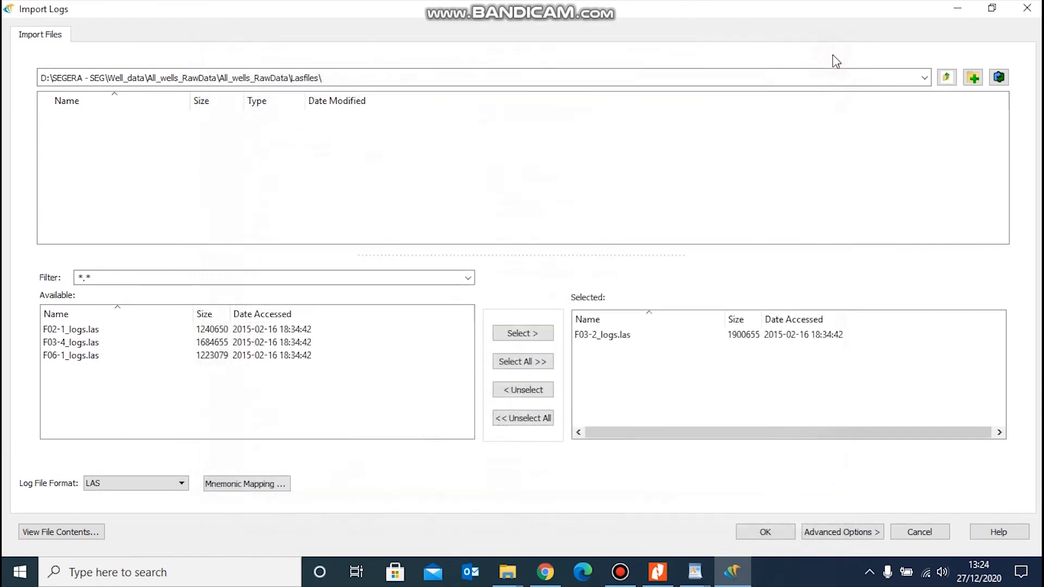
Import F03-2_logs.las, keep loading with unknown log types skipped, and look down the F03-2 curves.
left_click(750, 531)
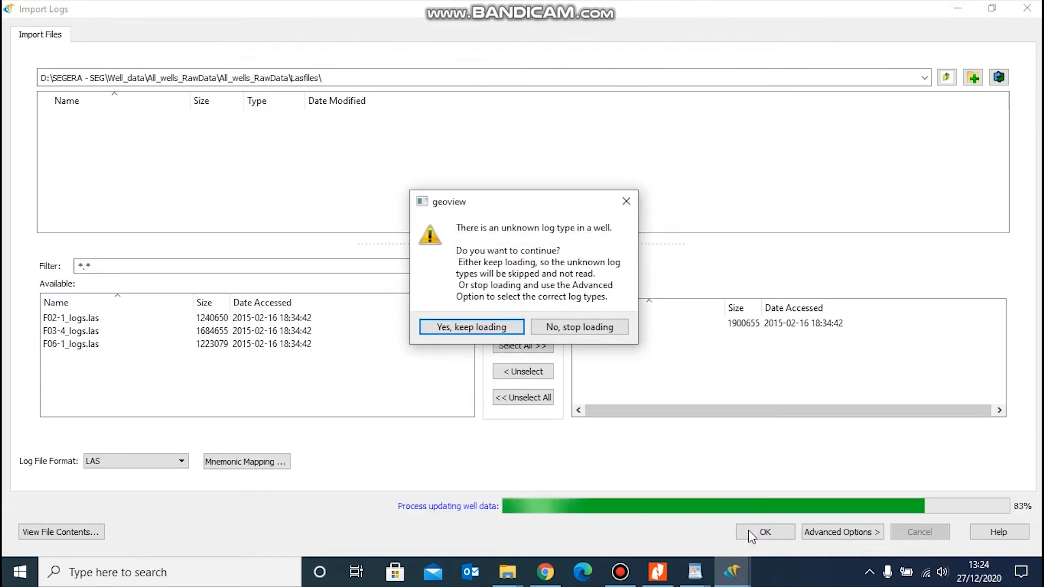
left_click(491, 328)
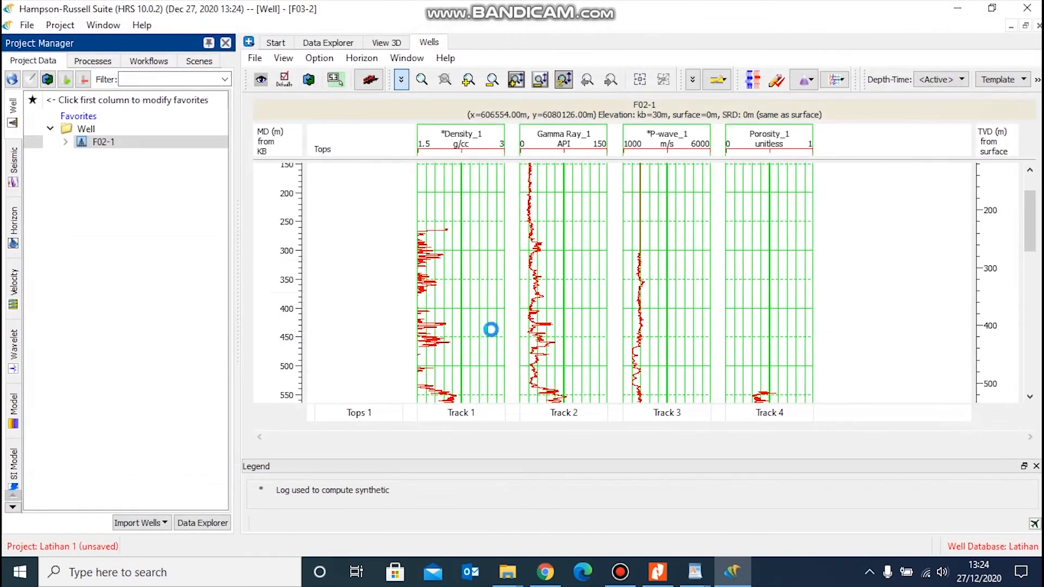
scroll(571, 288, "down", 3)
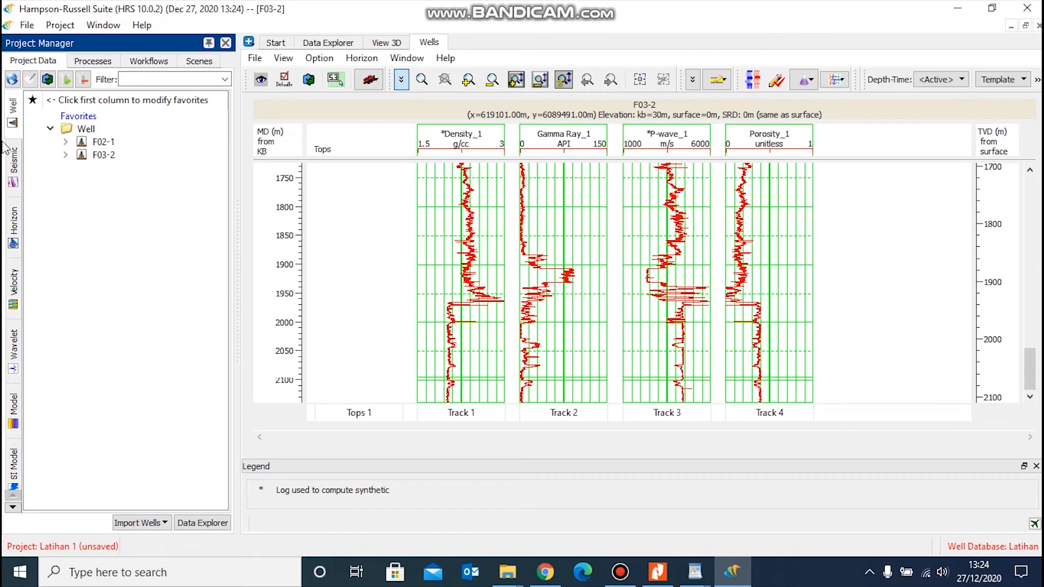
Display well F02-1 again and examine its curves at depth, reading the porosity log at its lower end.
left_click(104, 143)
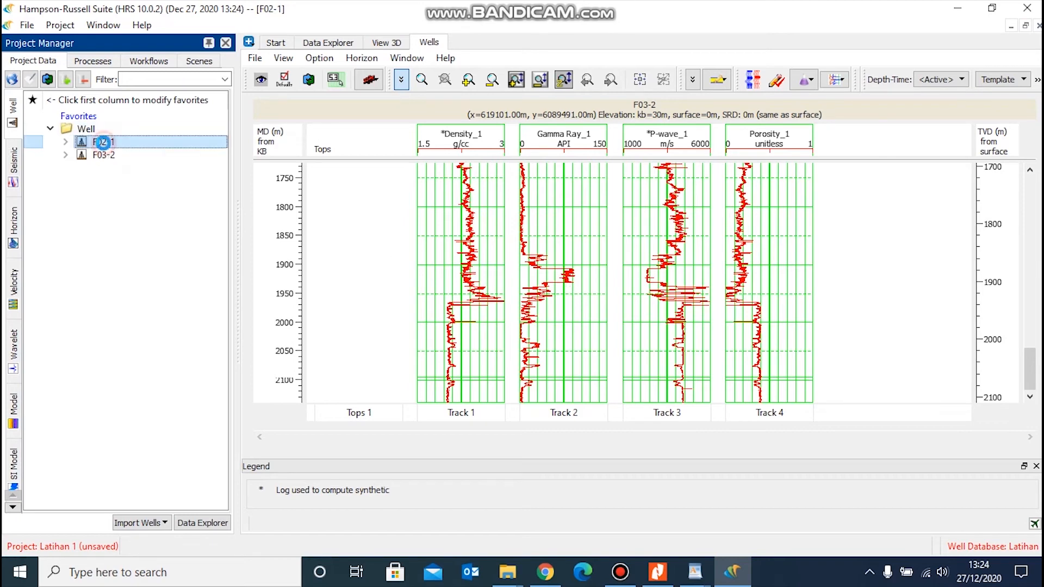
scroll(536, 293, "down", 10)
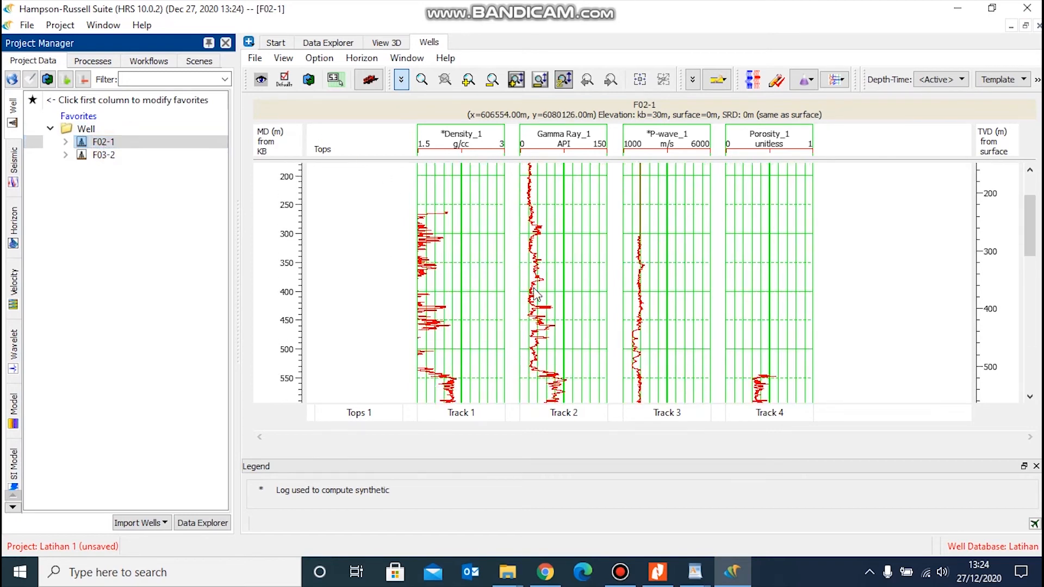
scroll(536, 294, "down", 10)
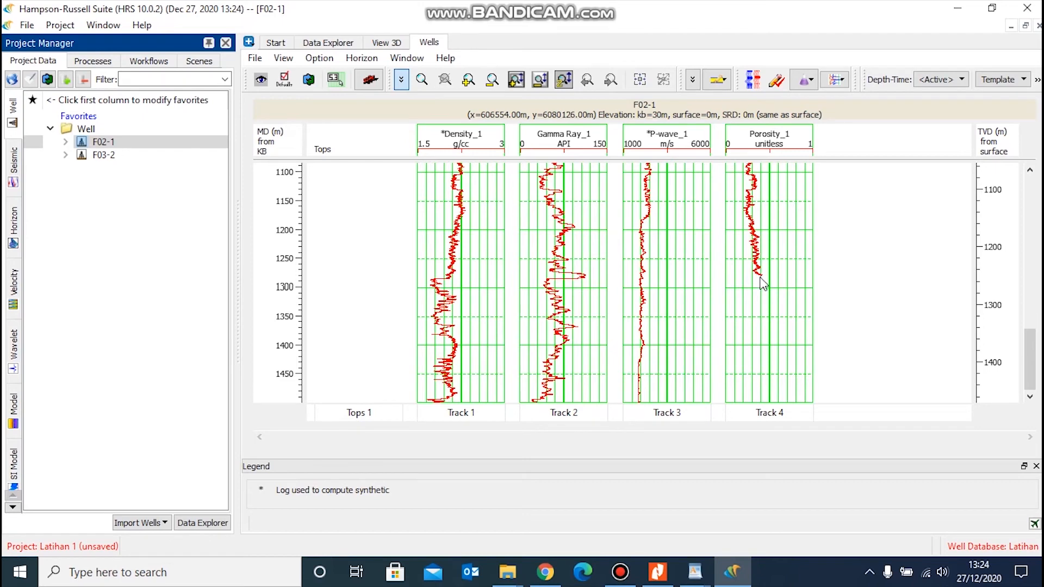
mouse_move(765, 282)
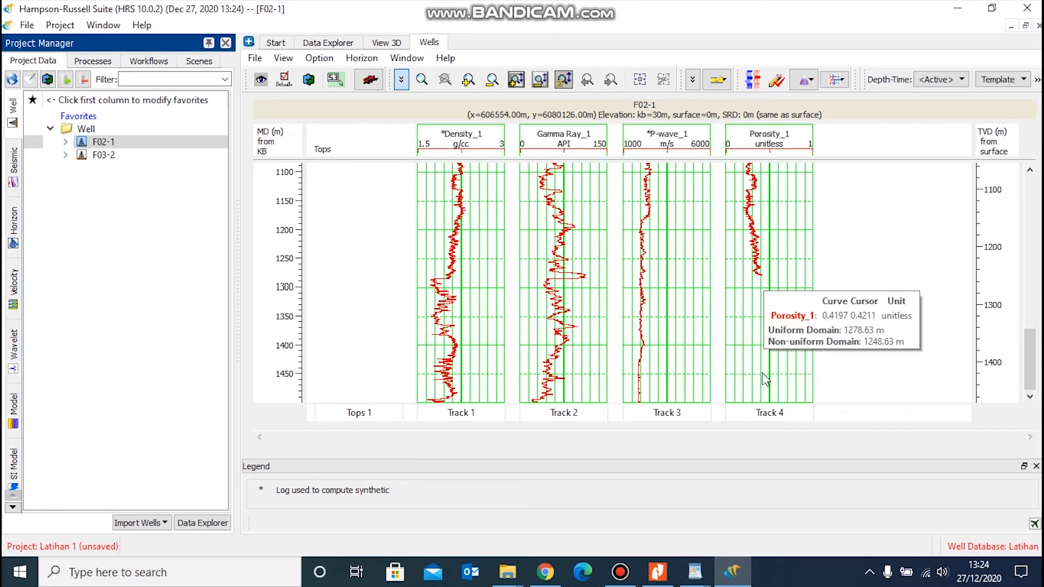
scroll(725, 319, "up", 2)
scroll(725, 319, "up", 2)
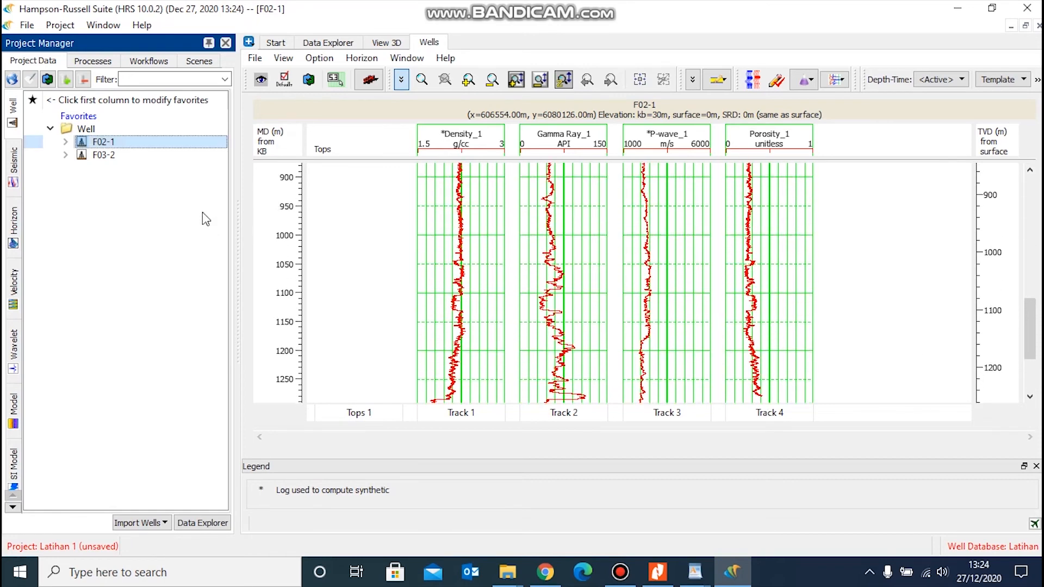
Display well F03-2 and examine its density, gamma ray, P-wave and porosity curves from the shallow section down to the deepest interval.
left_click(111, 155)
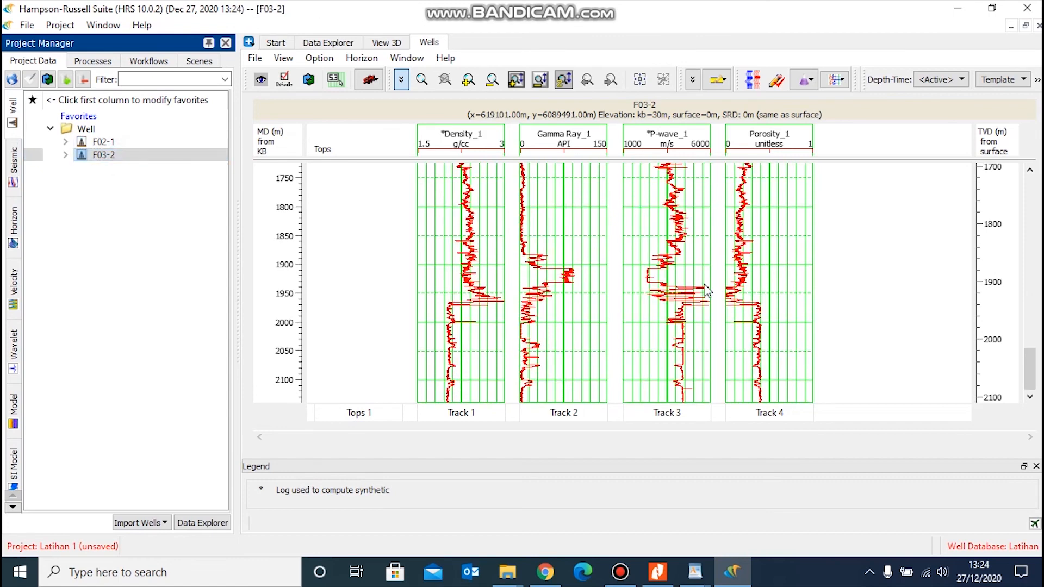
scroll(707, 291, "up", 4)
scroll(707, 291, "up", 20)
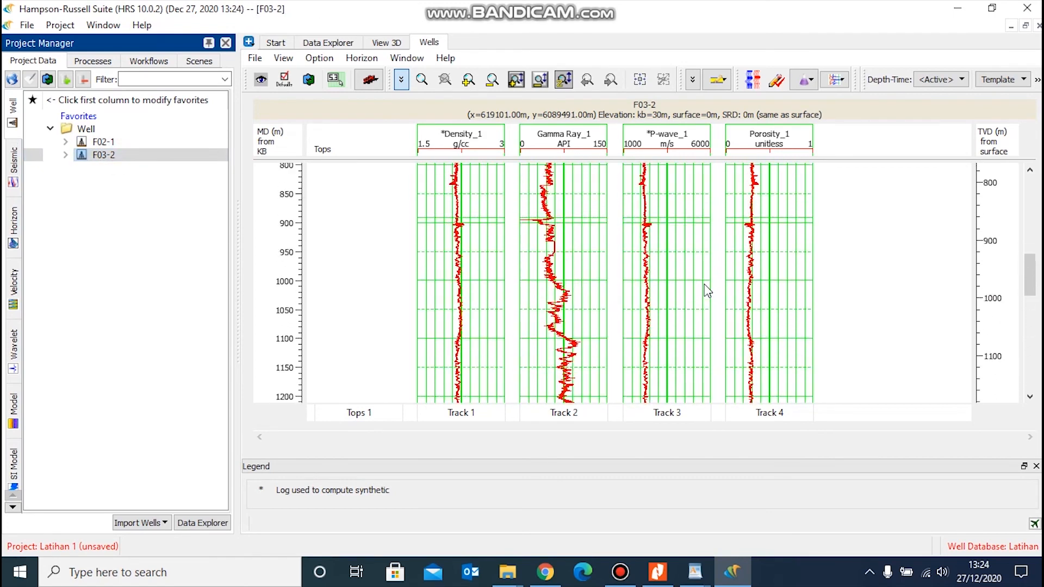
scroll(707, 291, "down", 20)
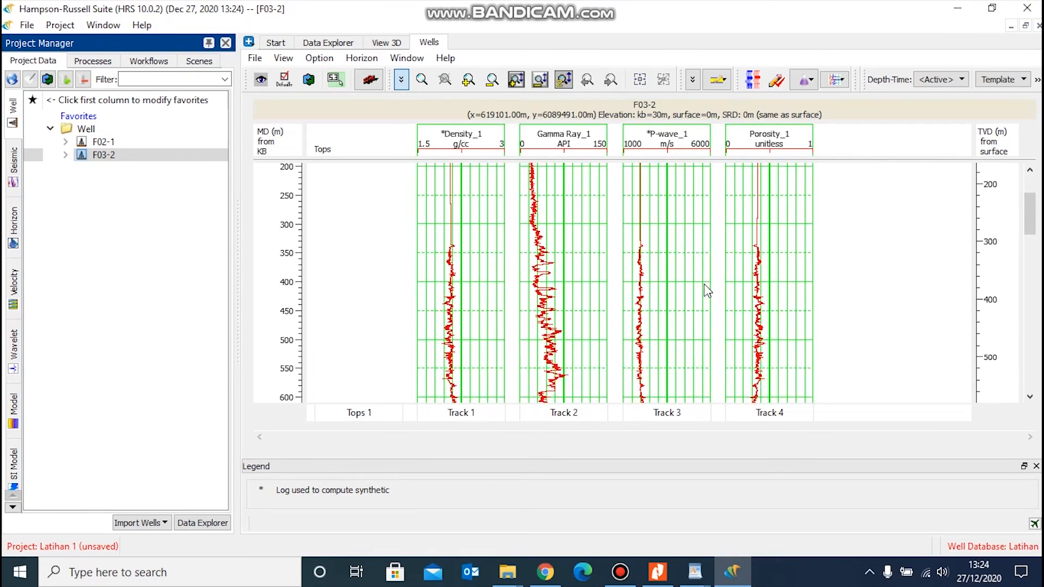
scroll(707, 291, "down", 9)
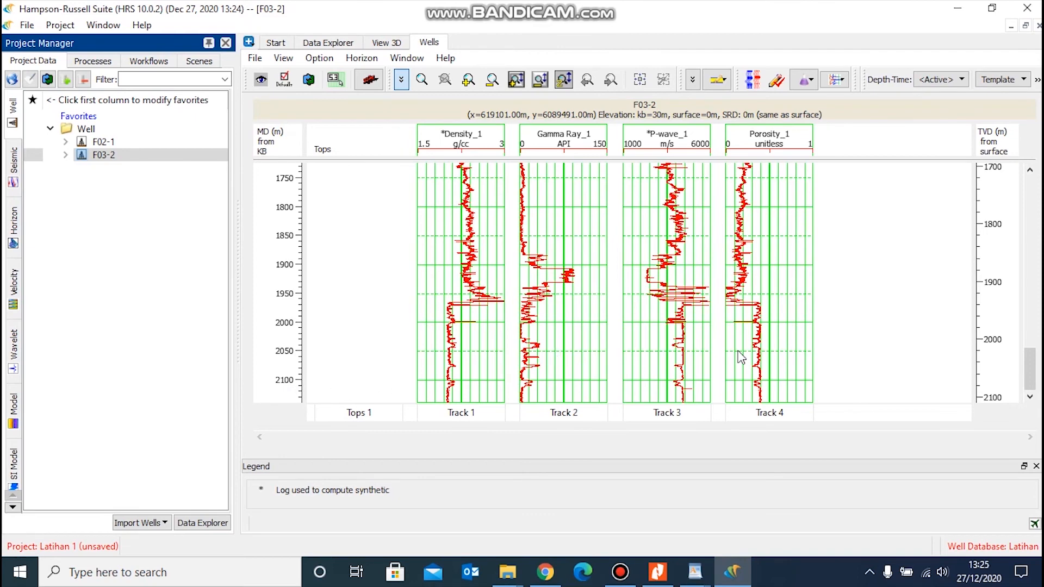
scroll(691, 305, "up", 12)
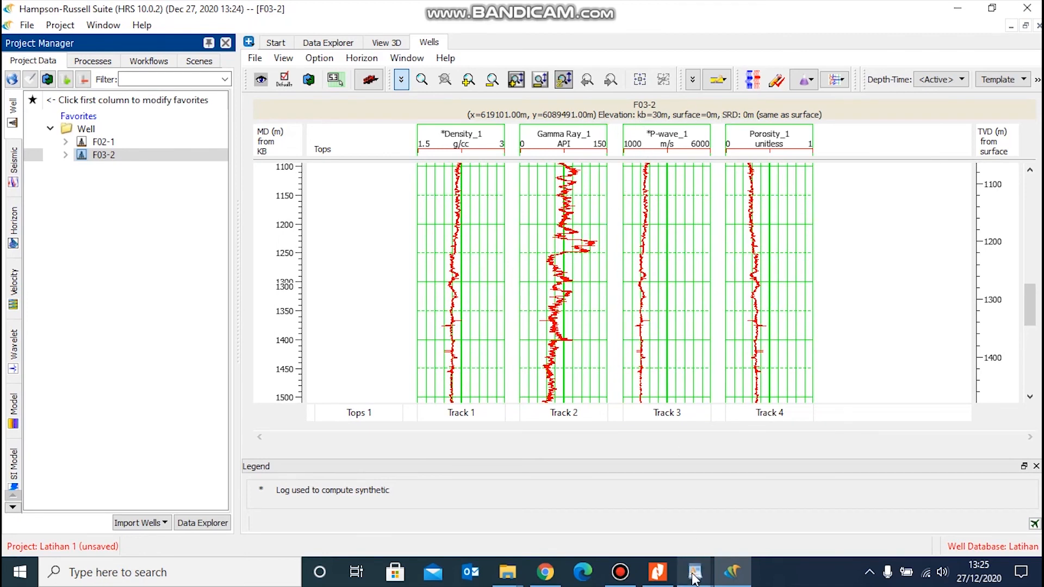
Switch to F03-2_logs in WordPad, place it beside the log display to compare the depth, elevation and location data, and close it.
mouse_move(694, 578)
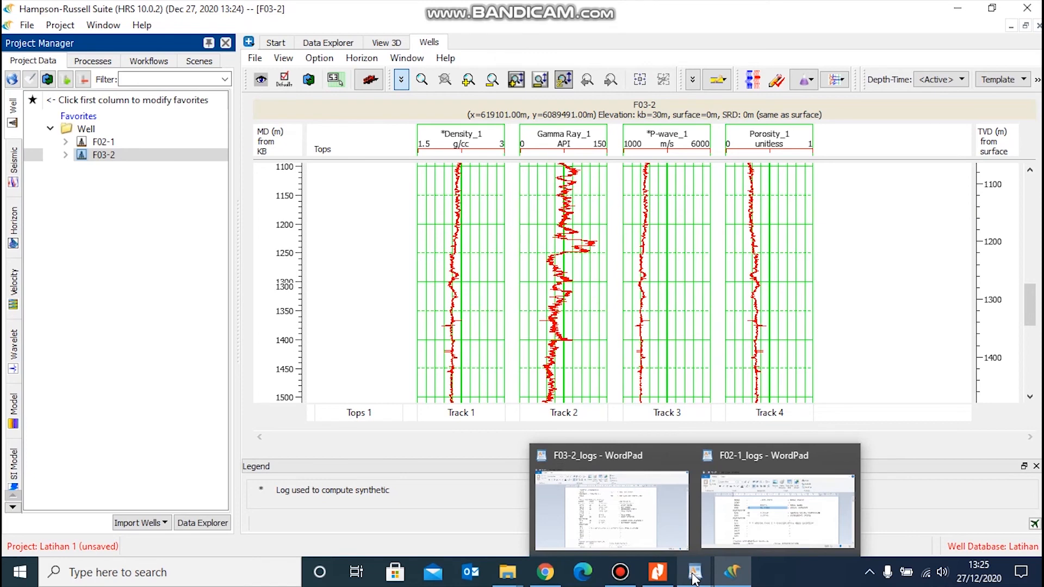
left_click(648, 541)
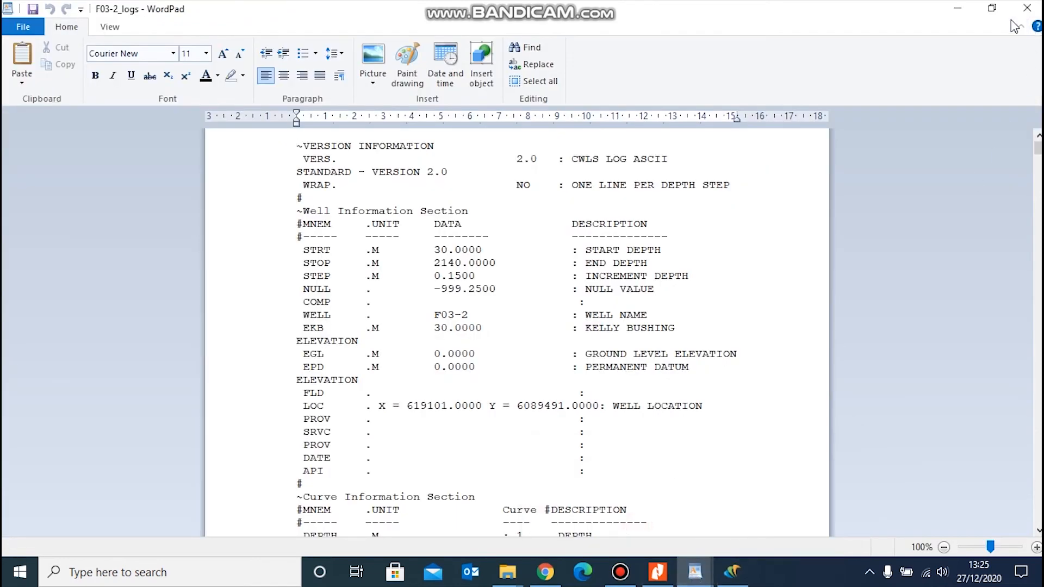
left_click(992, 8)
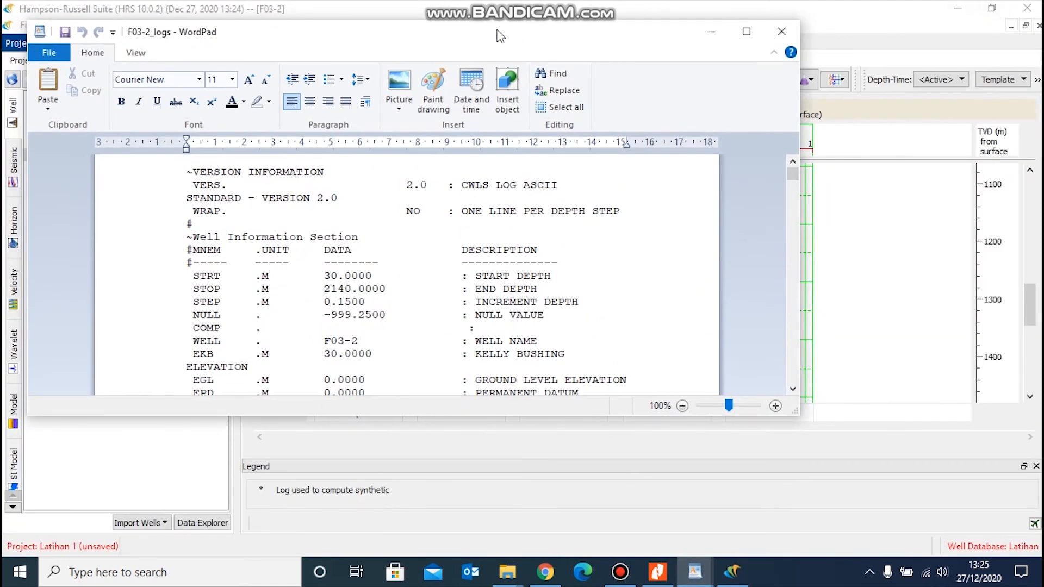
left_click_drag(492, 42, 736, 177)
scroll(578, 385, "down", 3)
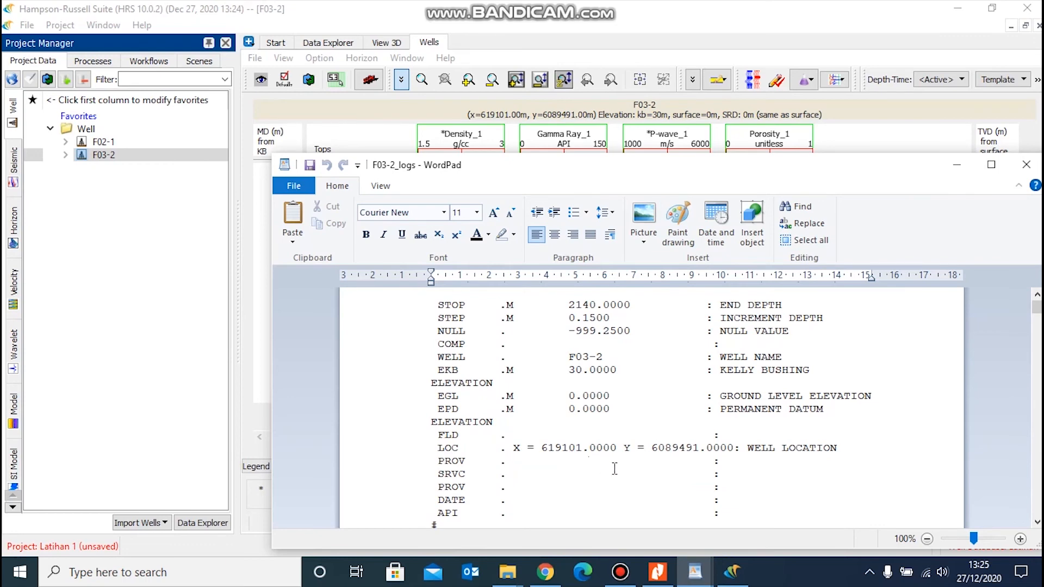
scroll(619, 471, "down", 1)
scroll(620, 471, "down", 1)
scroll(620, 472, "up", 2)
scroll(620, 472, "up", 1)
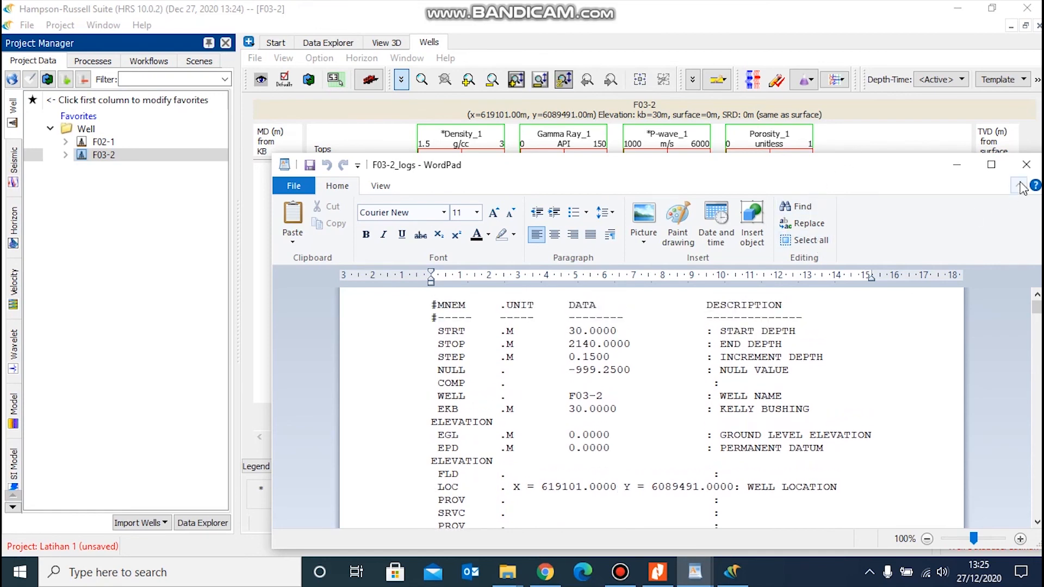
left_click(1027, 166)
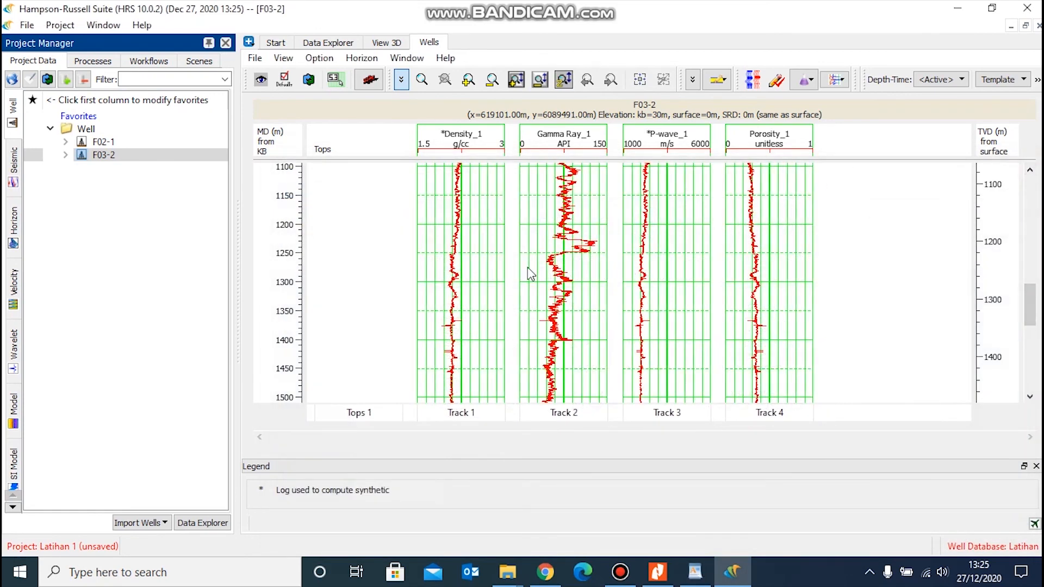
Start importing logs from files and select F03-4_logs.las and F06-1_logs.las from the Lasfiles folder under Well_data\All_wells_RawData\All_wells_RawData.
mouse_move(532, 275)
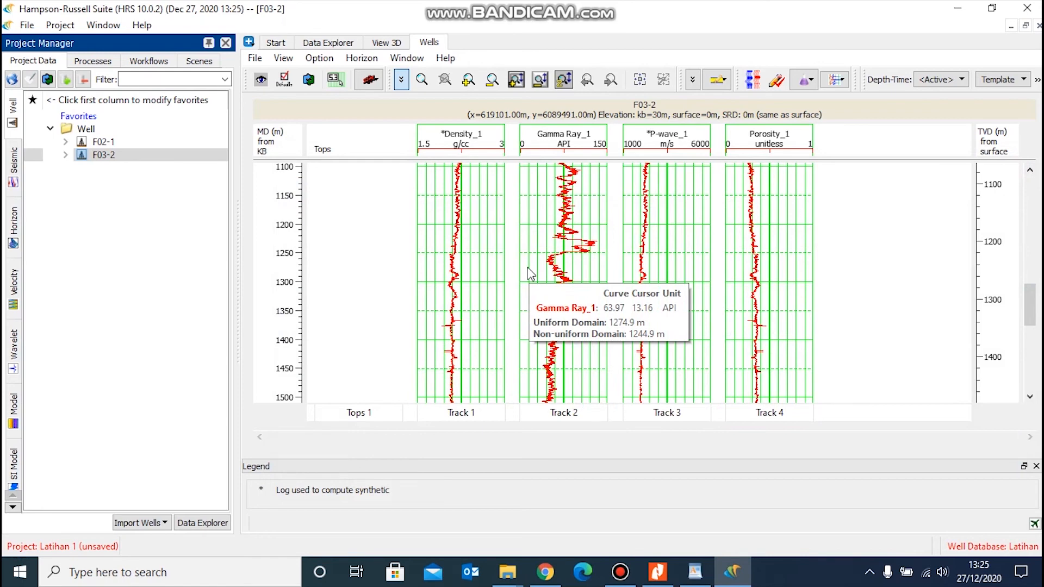
left_click(152, 525)
left_click(239, 378)
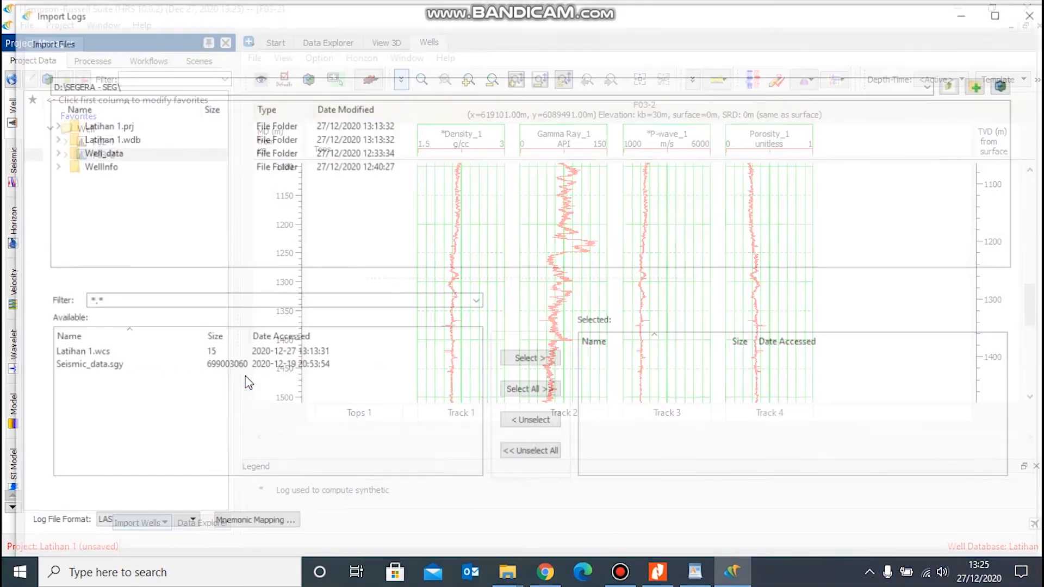
double_click(115, 151)
double_click(118, 125)
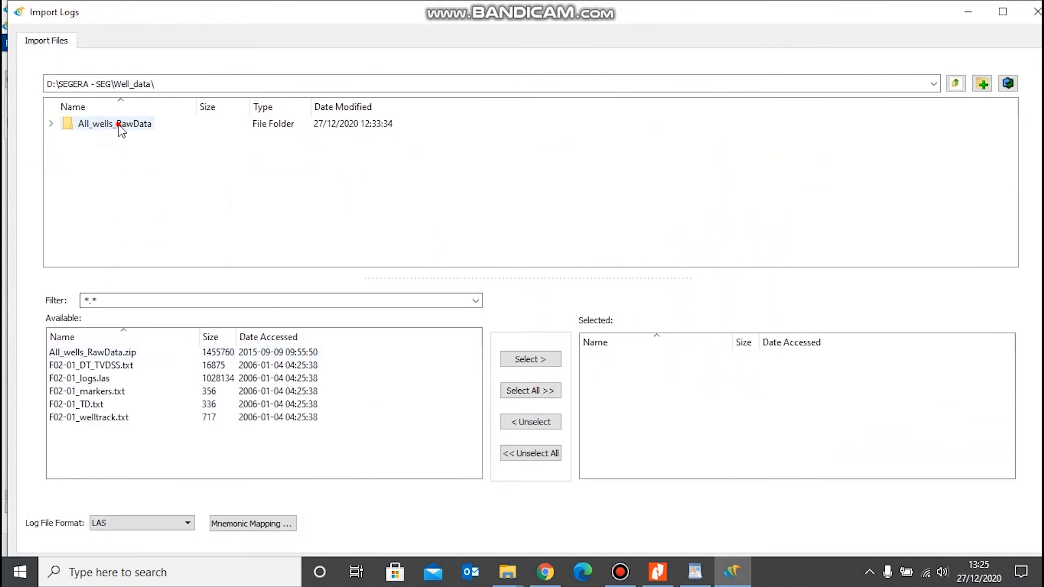
double_click(120, 125)
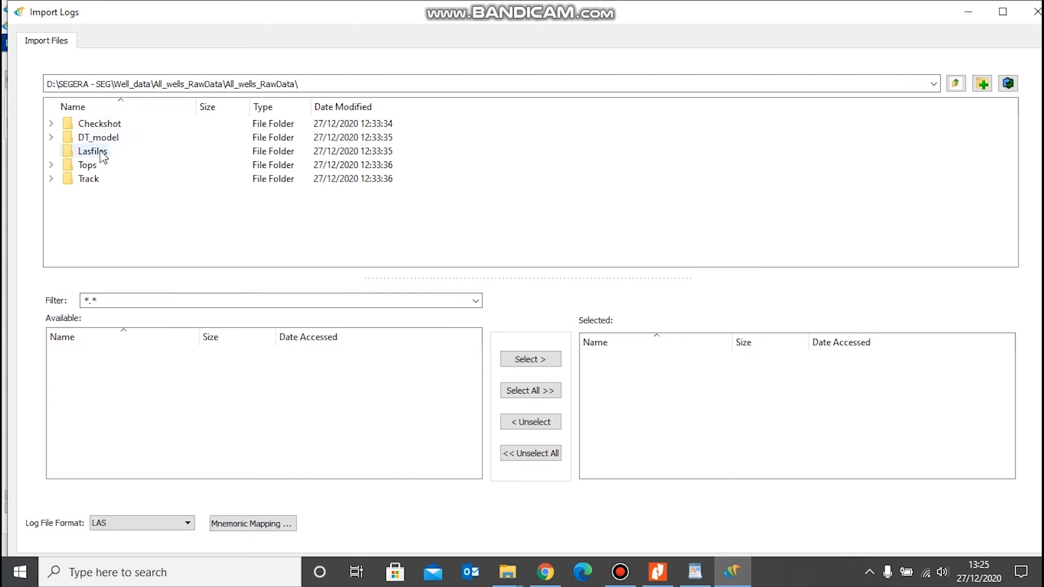
double_click(96, 155)
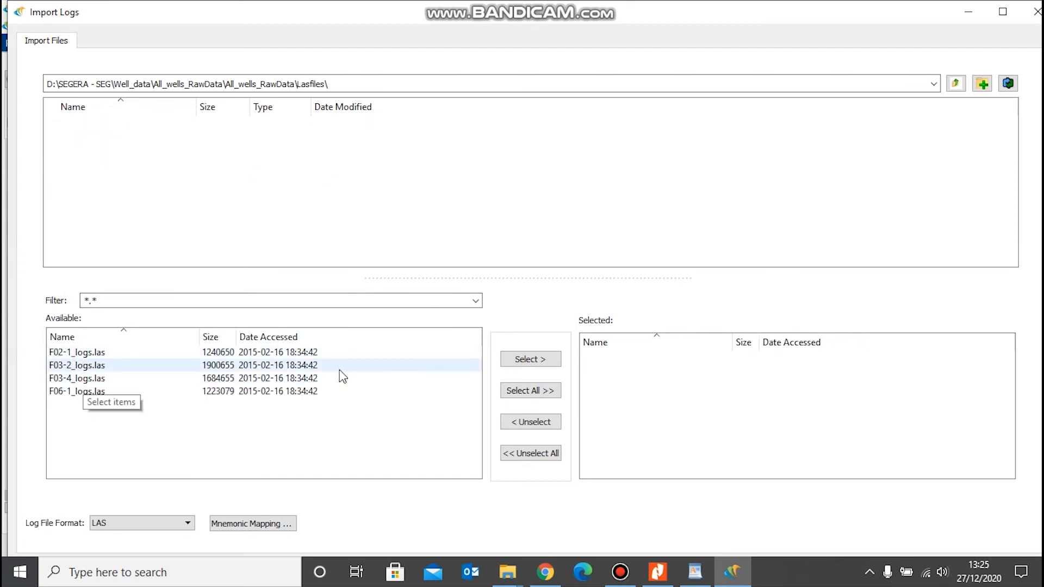
left_click(351, 386)
left_click(334, 393, "shift")
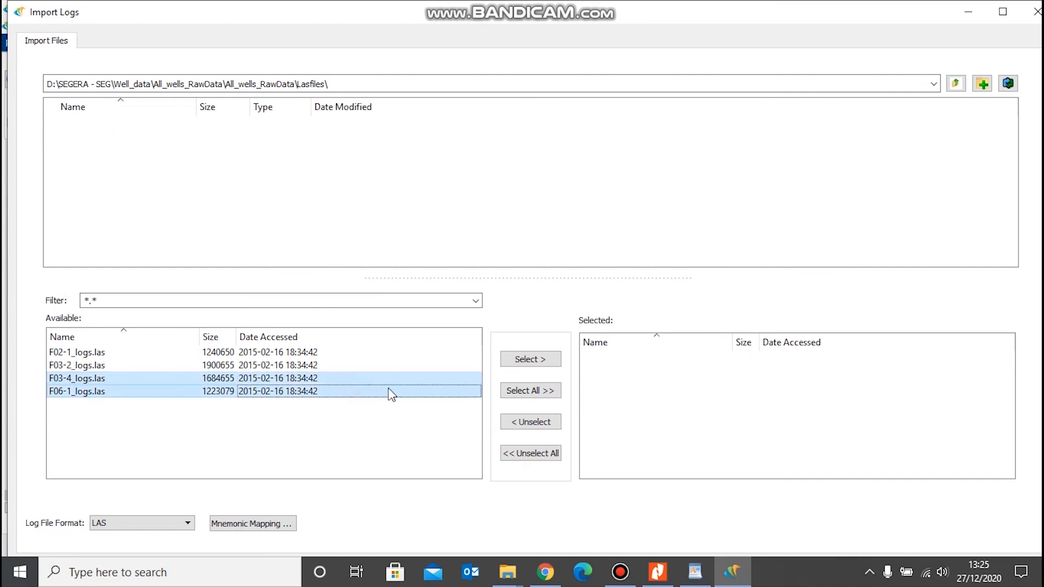
left_click(544, 360)
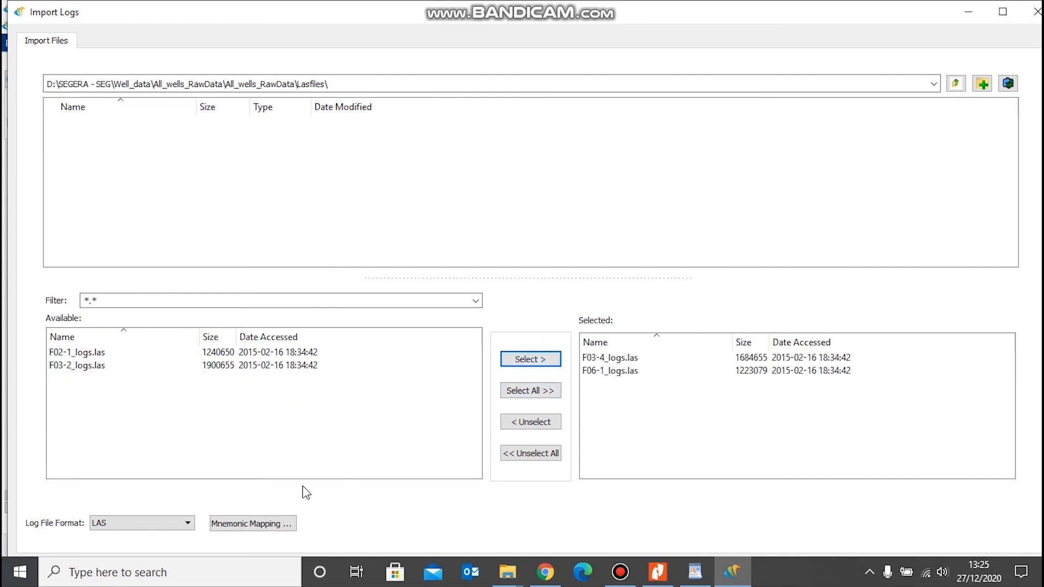
Maximize the Import Logs window and view the contents of F03-4_logs.las and F06-1_logs.las to check their well and curve information.
left_click(1003, 11)
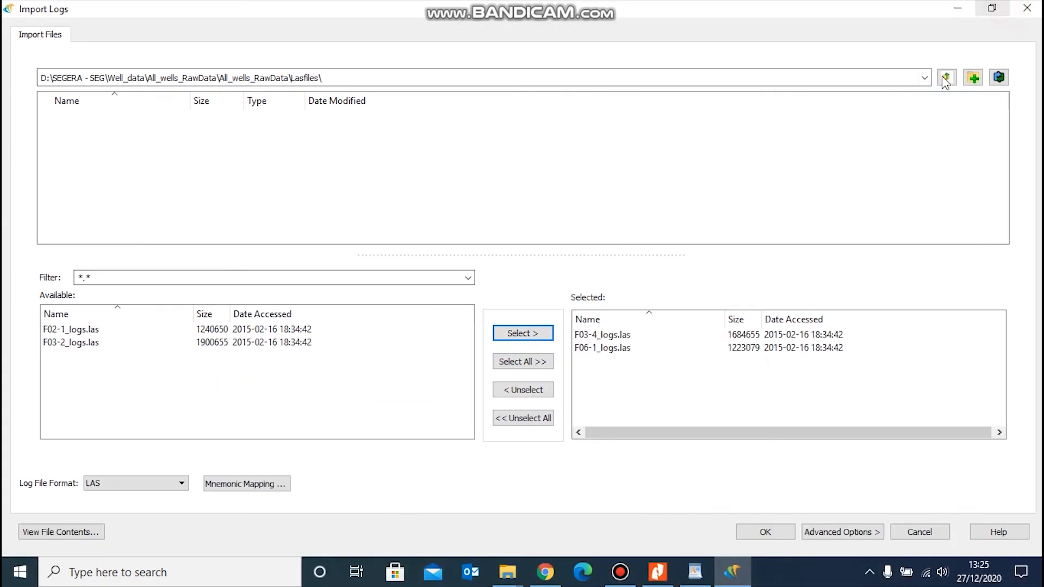
left_click(60, 534)
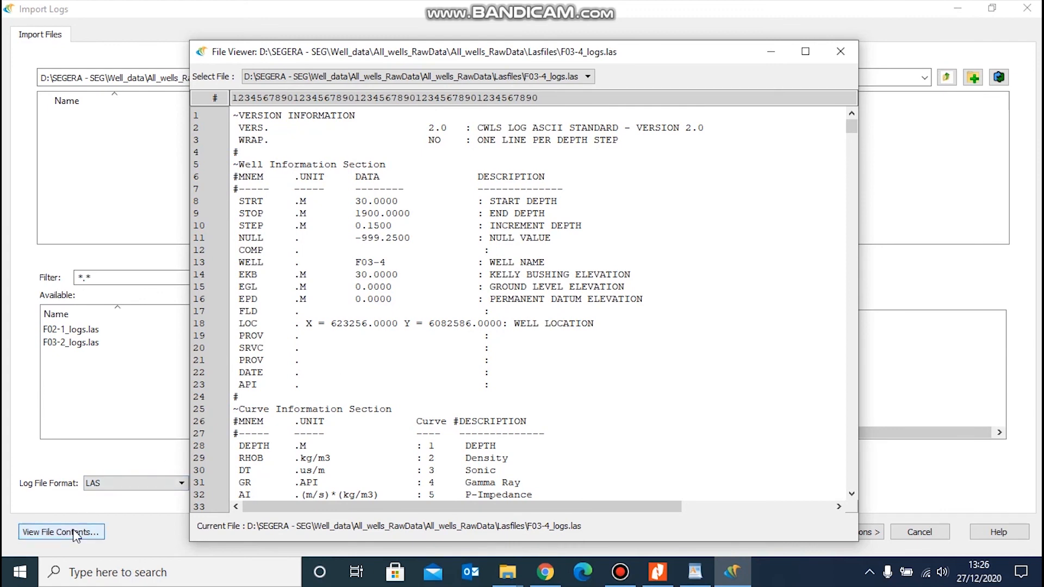
left_click(588, 77)
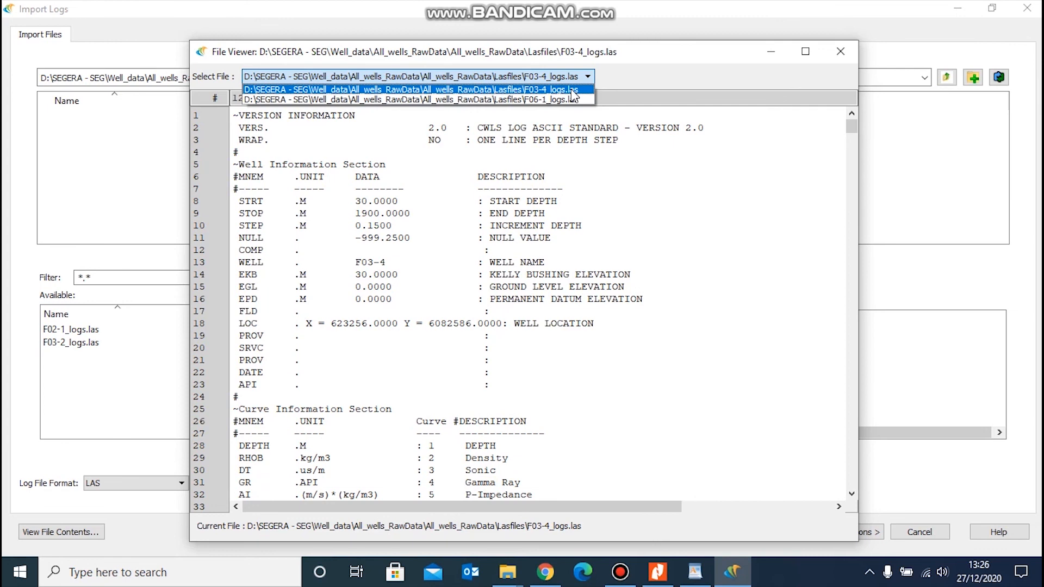
left_click(563, 100)
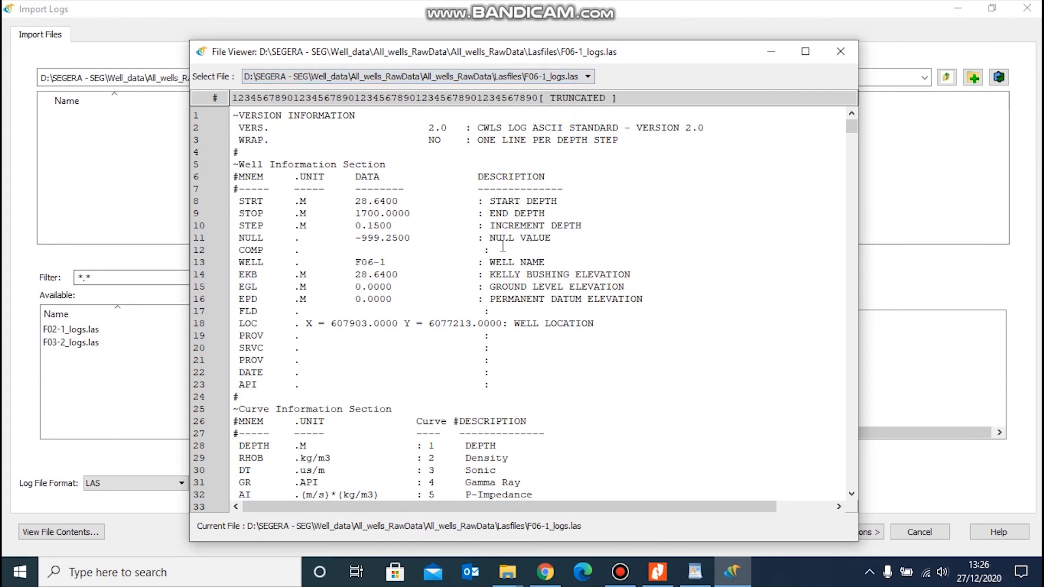
scroll(503, 246, "down", 3)
scroll(503, 247, "up", 1)
scroll(504, 246, "up", 2)
Close the file viewer and import F03-4_logs.las and F06-1_logs.las, keeping loading with unknown log types skipped.
left_click(841, 51)
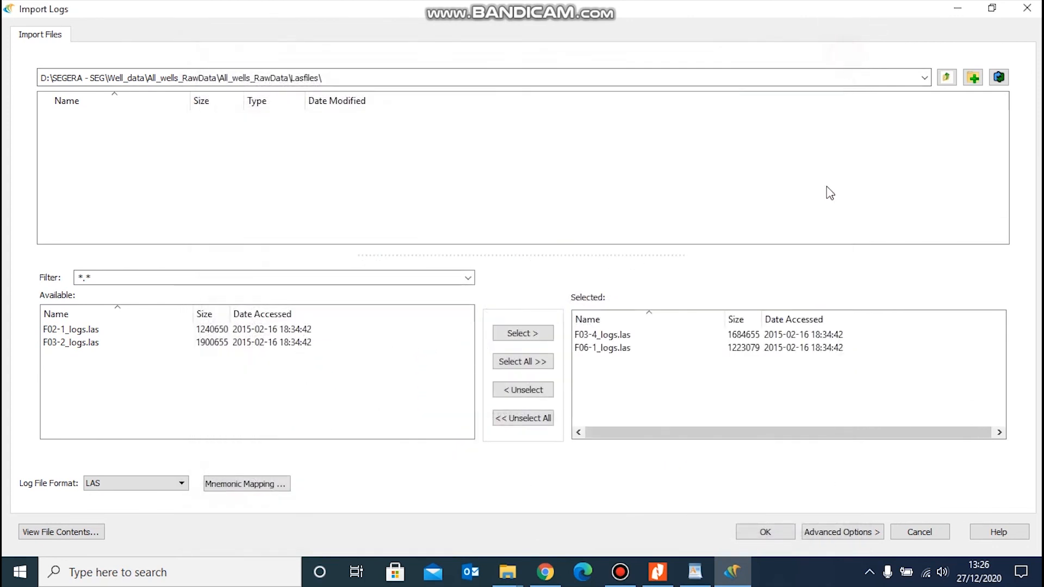
left_click(765, 533)
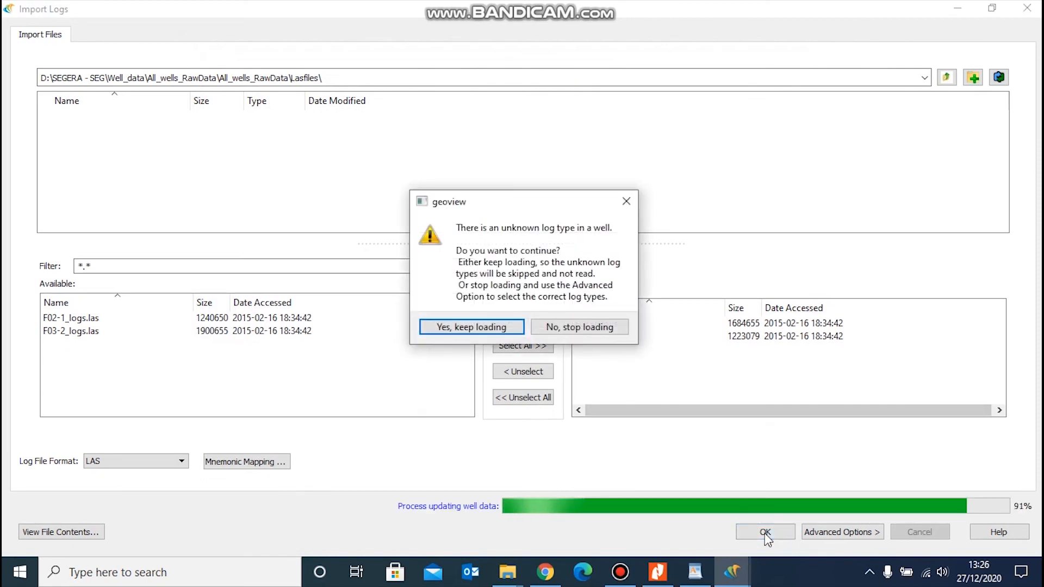
left_click(466, 326)
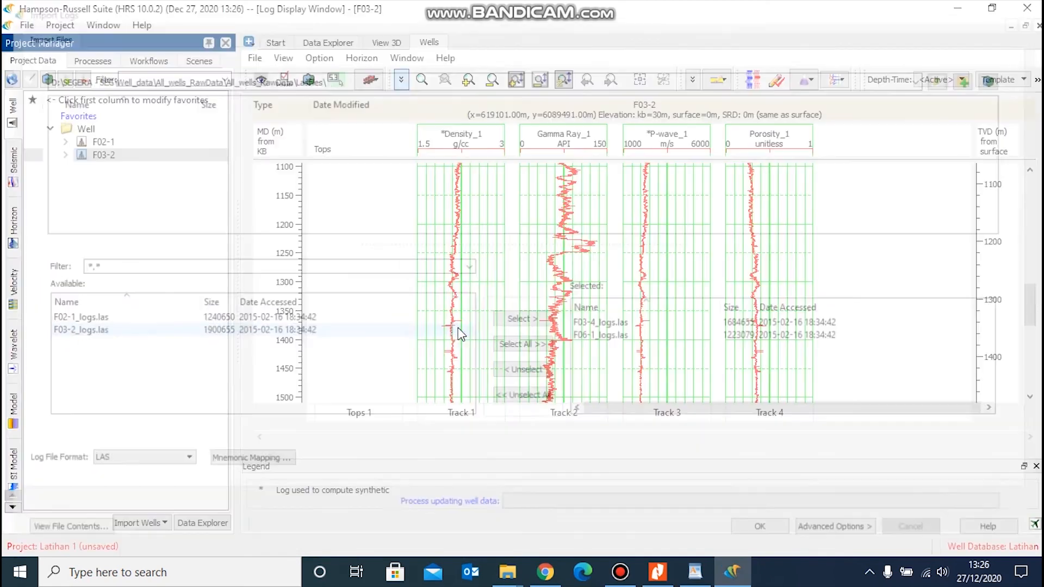